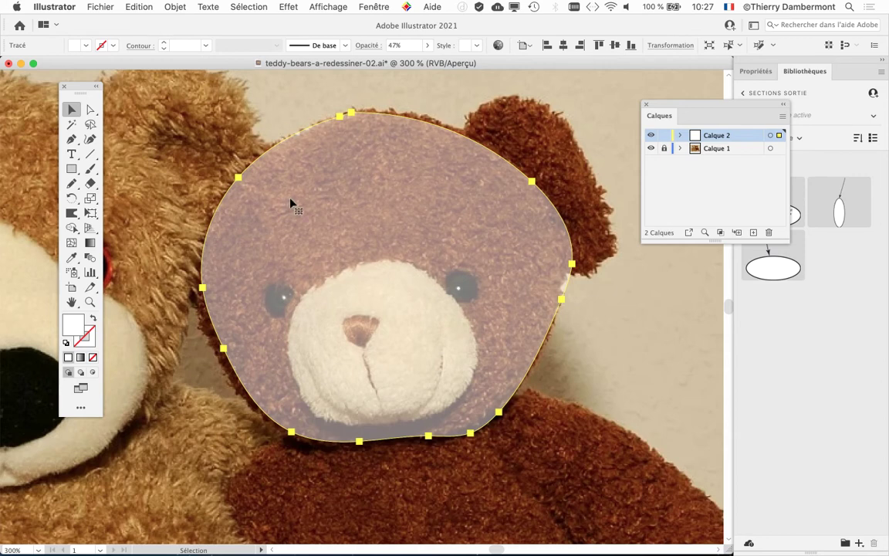
Step: Move the floating Tools panel to the far left and pan the bear's head leftward
drag(68, 85, 91, 77)
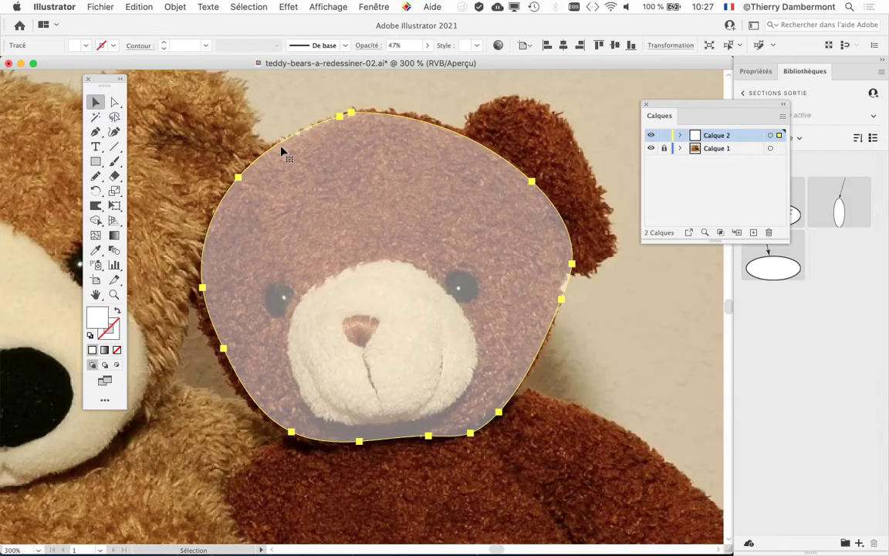
drag(117, 80, 138, 68)
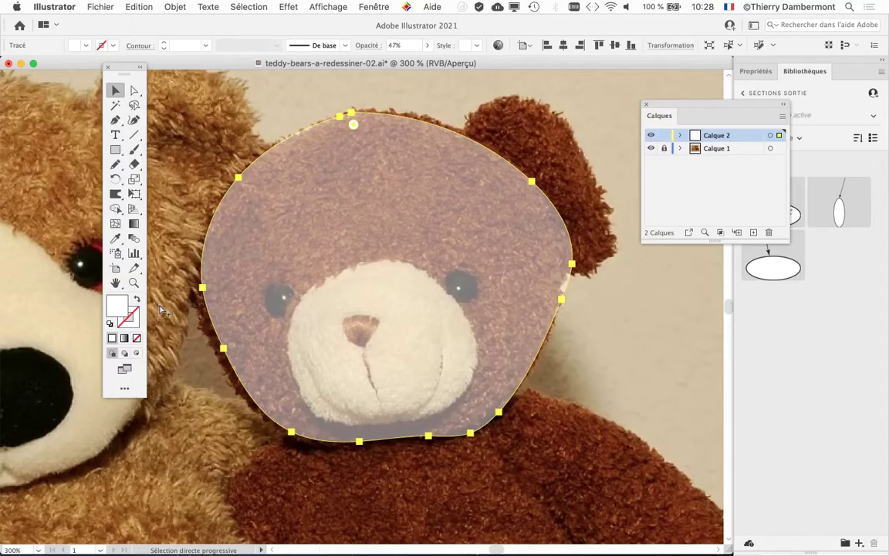
drag(132, 69, 48, 110)
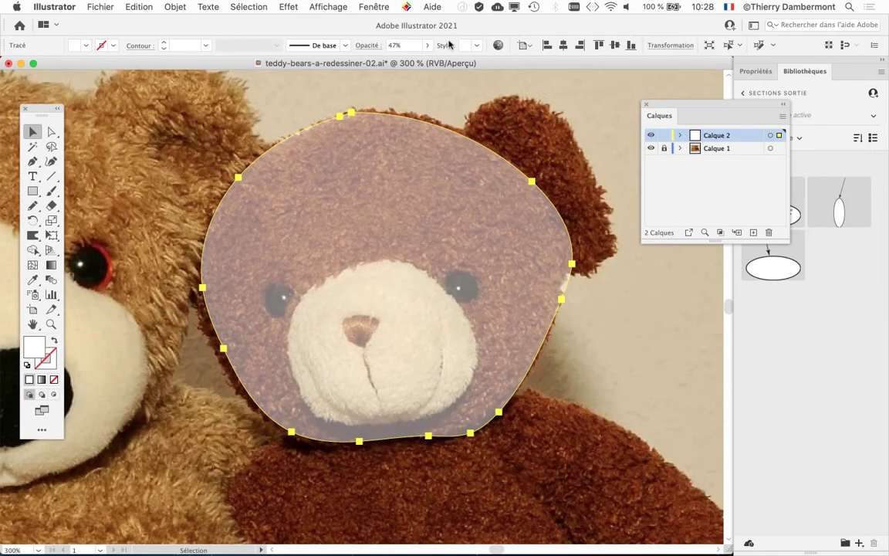
mouse_move(347, 149)
mouse_down()
mouse_move(223, 137)
mouse_move(222, 128)
mouse_up()
Step: Show the Aspect panel and size it so the head path's Opacité 47% row is visible
click(374, 7)
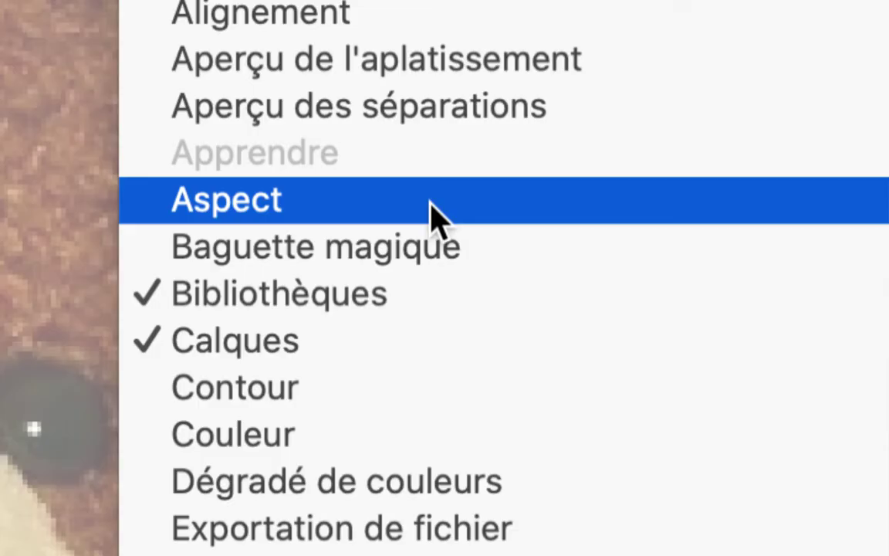
click(433, 219)
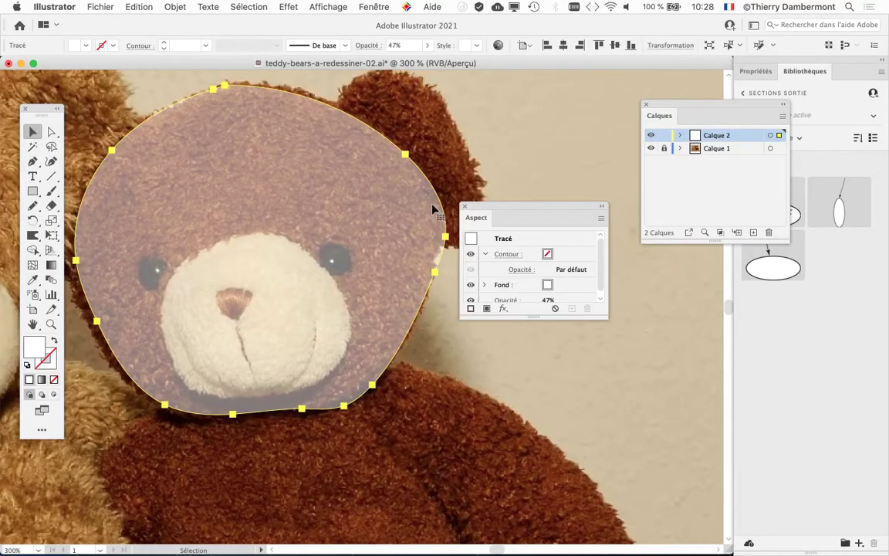
drag(486, 209, 483, 93)
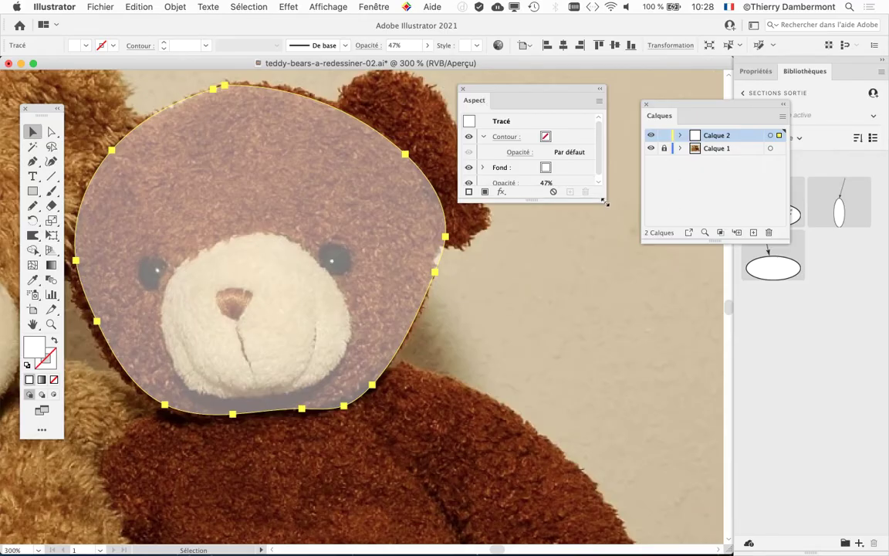
drag(606, 203, 609, 271)
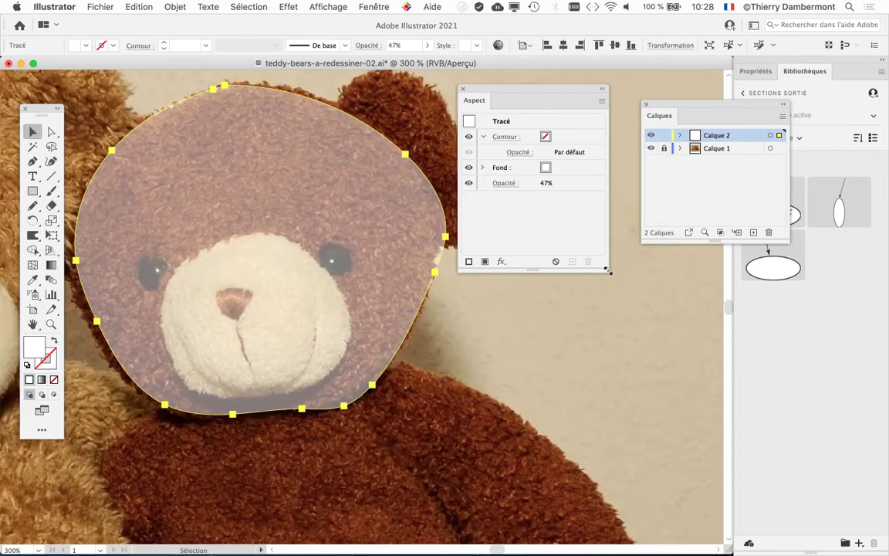
drag(609, 271, 605, 257)
drag(554, 92, 570, 92)
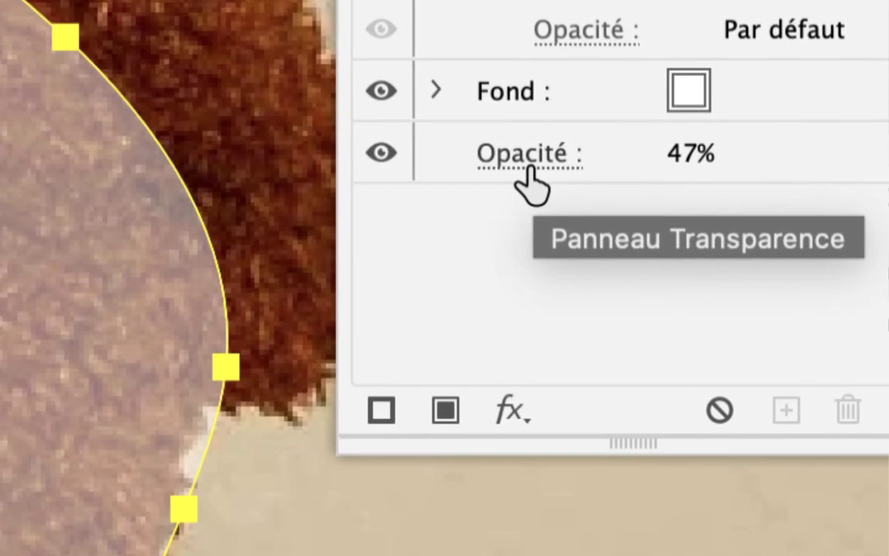
Step: Raise the head path's opacity from 47% to 100%
click(531, 185)
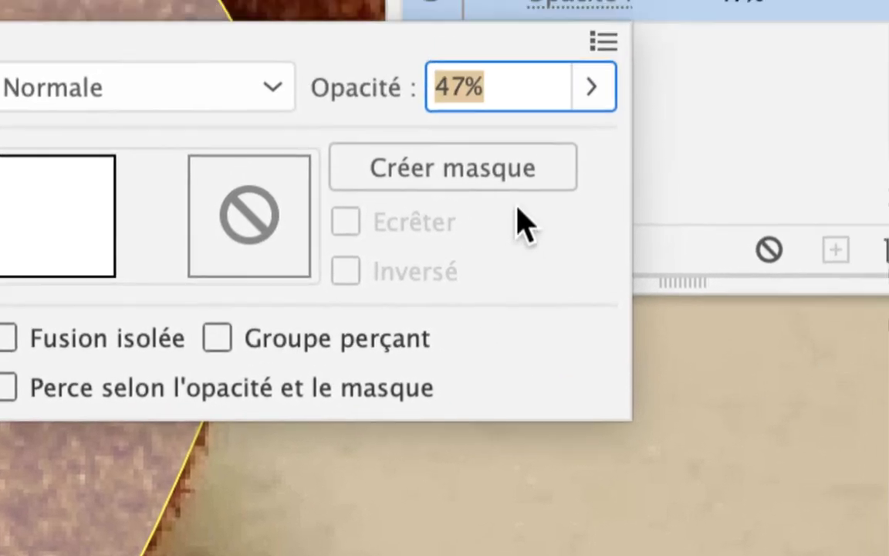
click(532, 186)
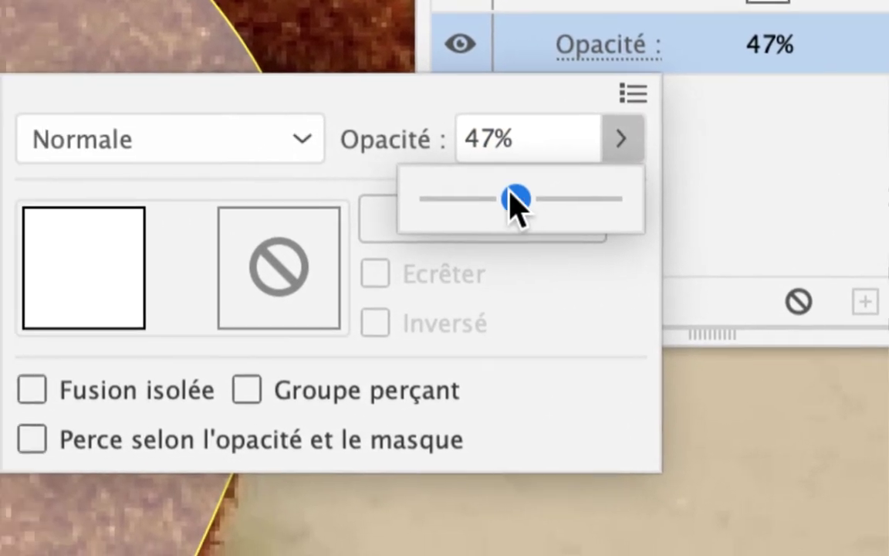
drag(427, 243, 531, 243)
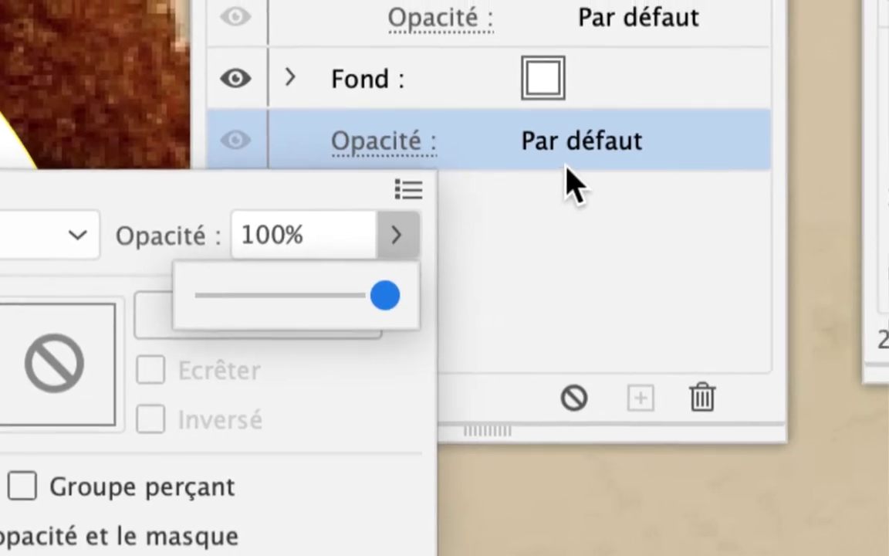
key(Return)
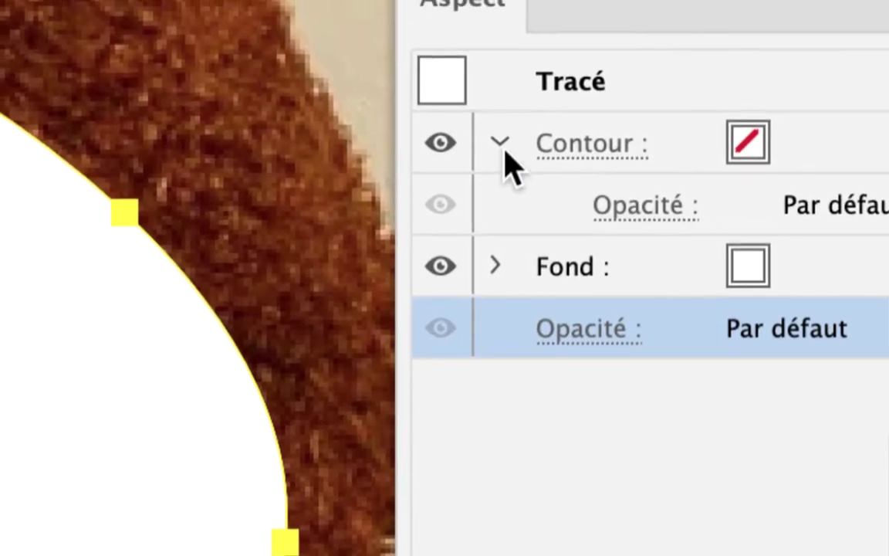
Step: Expand and collapse the Contour and Fond rows to inspect their opacity
click(502, 145)
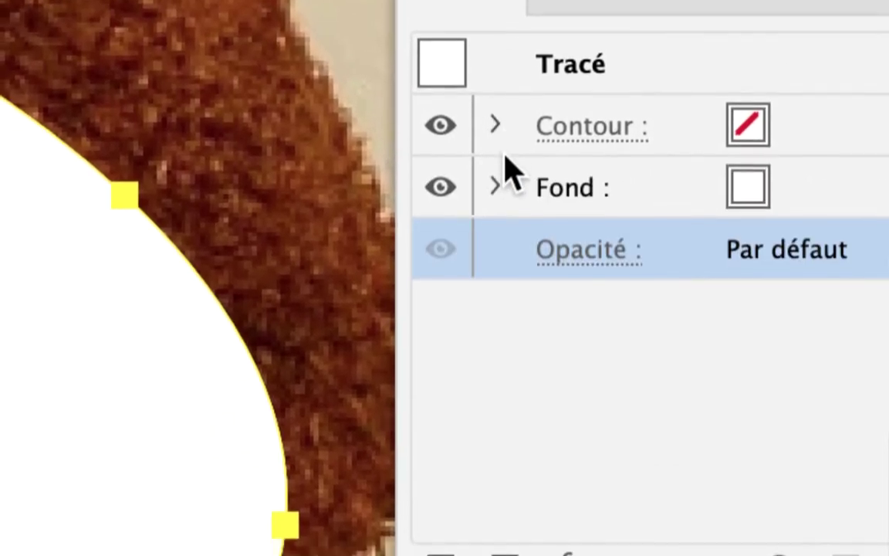
click(498, 205)
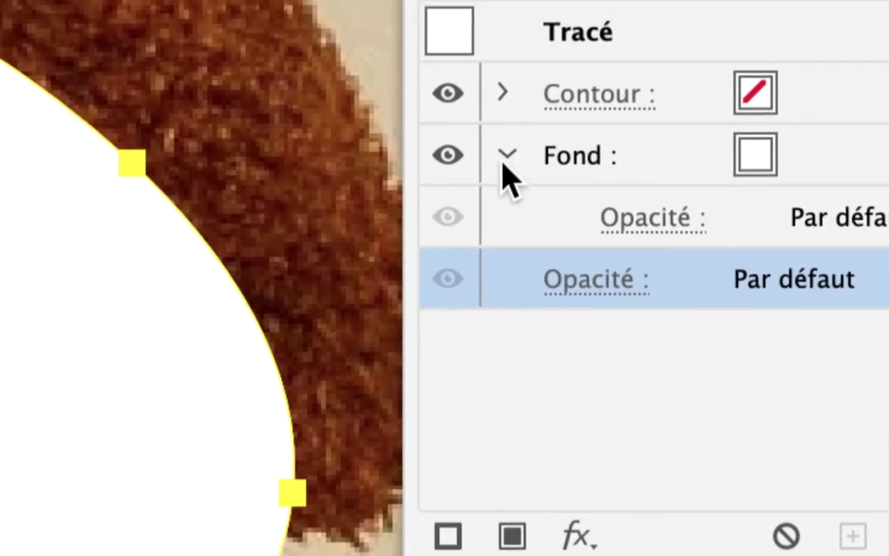
click(403, 102)
click(398, 42)
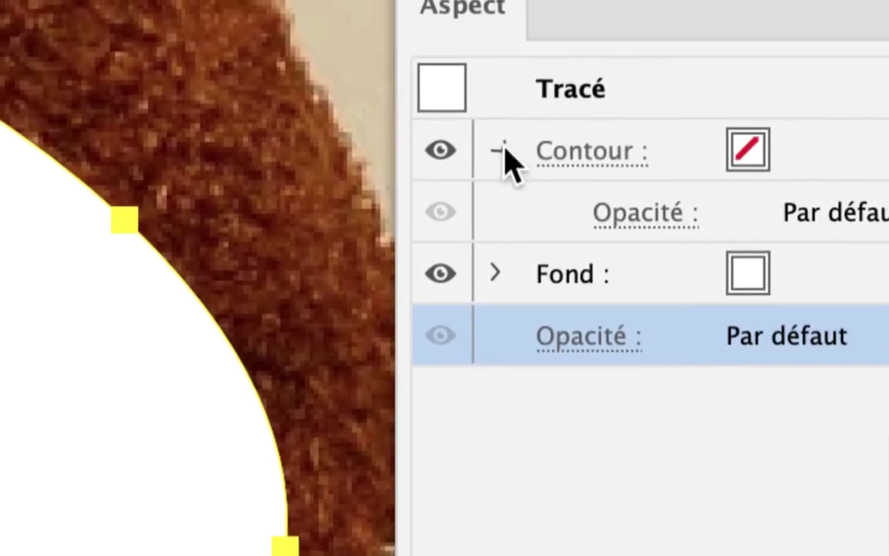
click(503, 149)
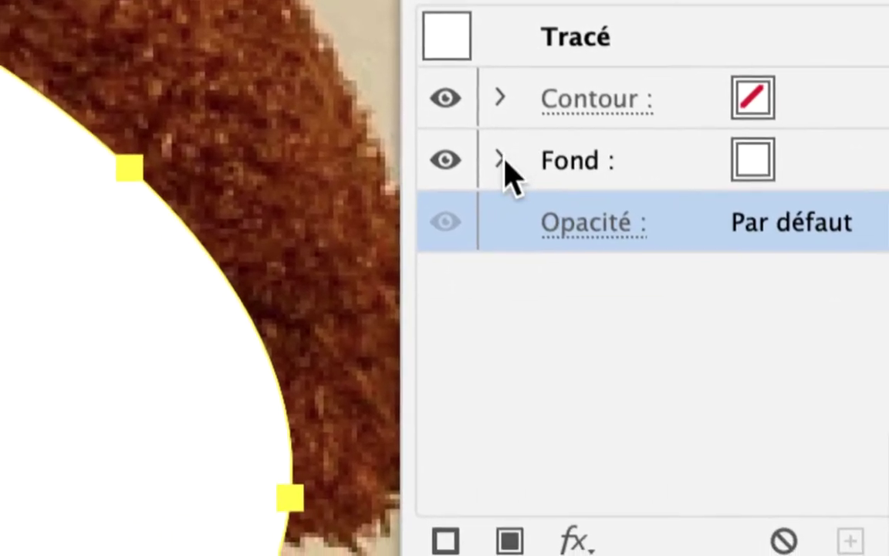
click(511, 165)
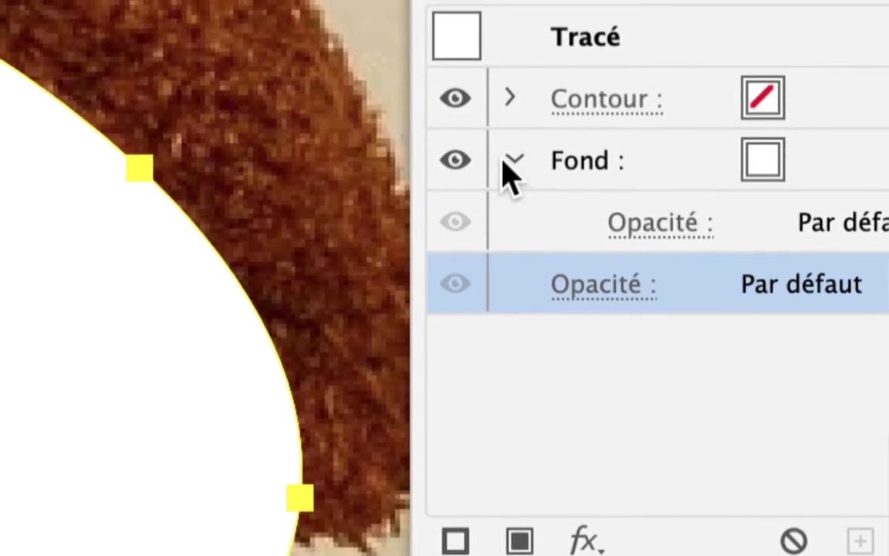
click(457, 146)
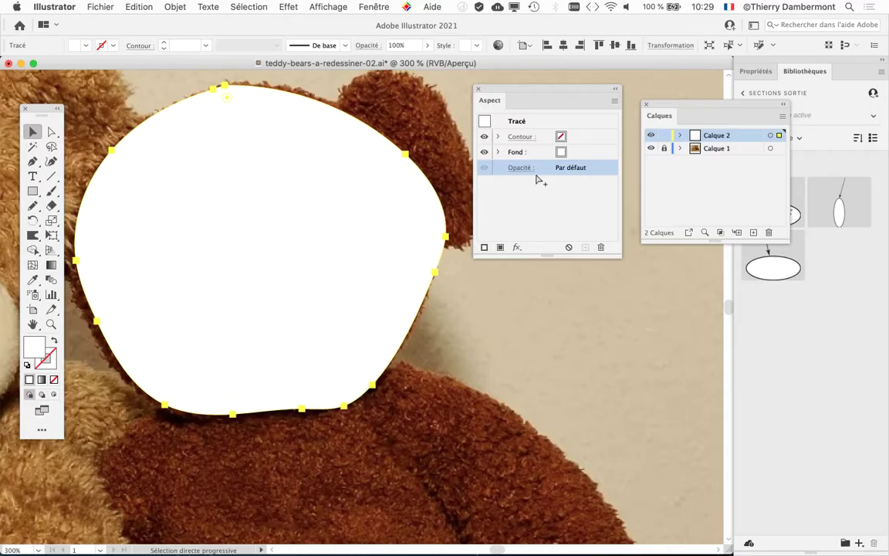
Step: Move the Aspect panel below the Calques panel and shift the Calques panel left
drag(536, 111, 549, 276)
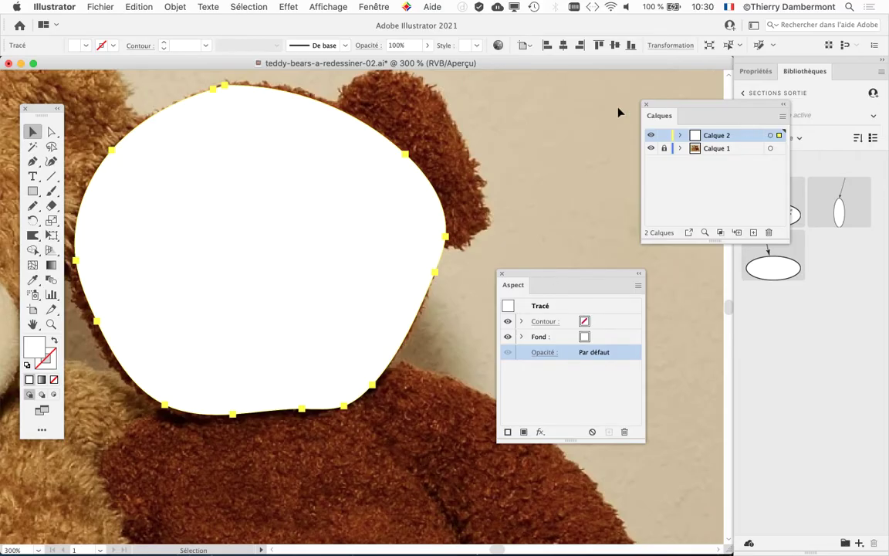
drag(704, 106, 551, 105)
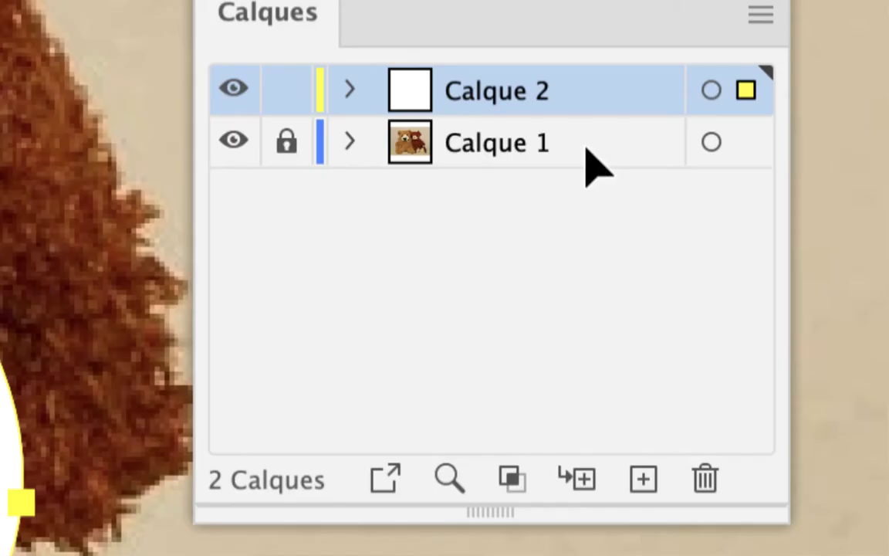
Step: Drag Calque 1 upward, undoing an accidental nesting inside Calque 2
click(587, 150)
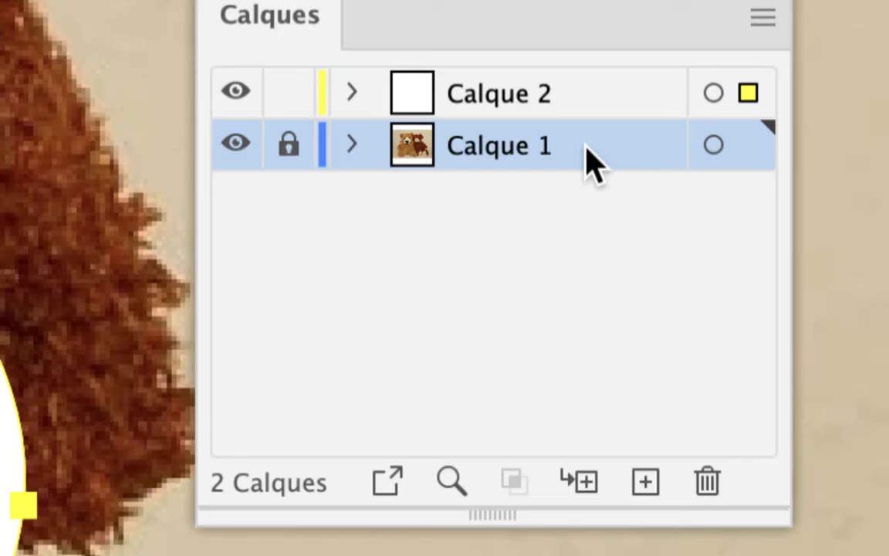
mouse_move(587, 149)
mouse_down()
mouse_move(587, 135)
mouse_move(584, 153)
mouse_up()
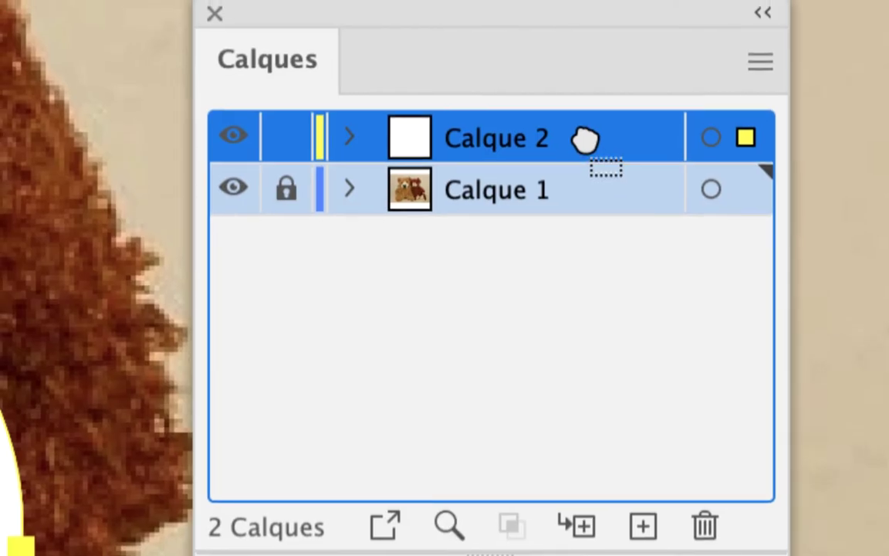
drag(585, 139, 589, 143)
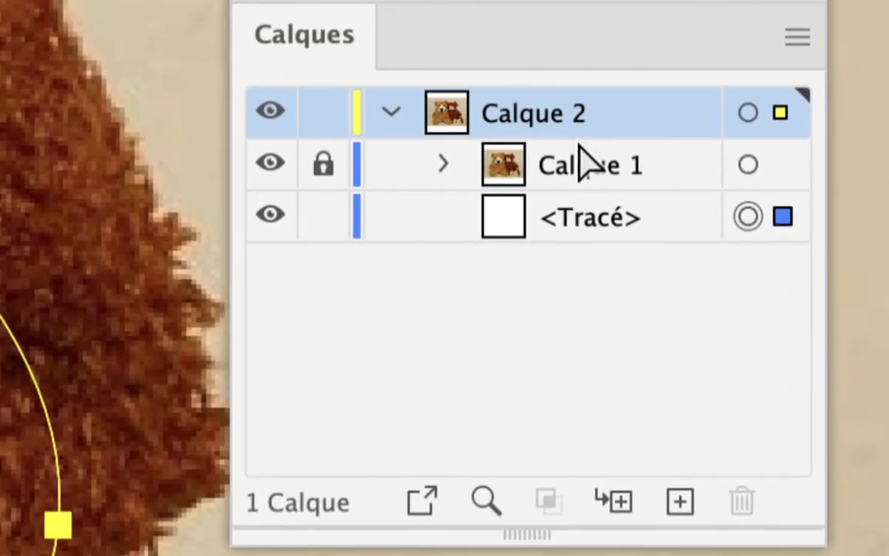
key(ctrl+z)
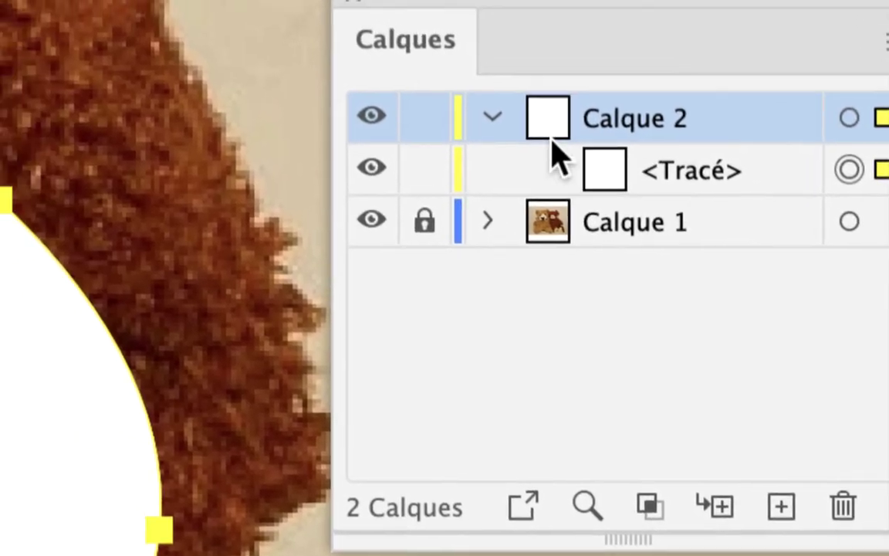
Step: Collapse Calque 2 and move Calque 1 above it in the layer stack
click(492, 119)
click(718, 228)
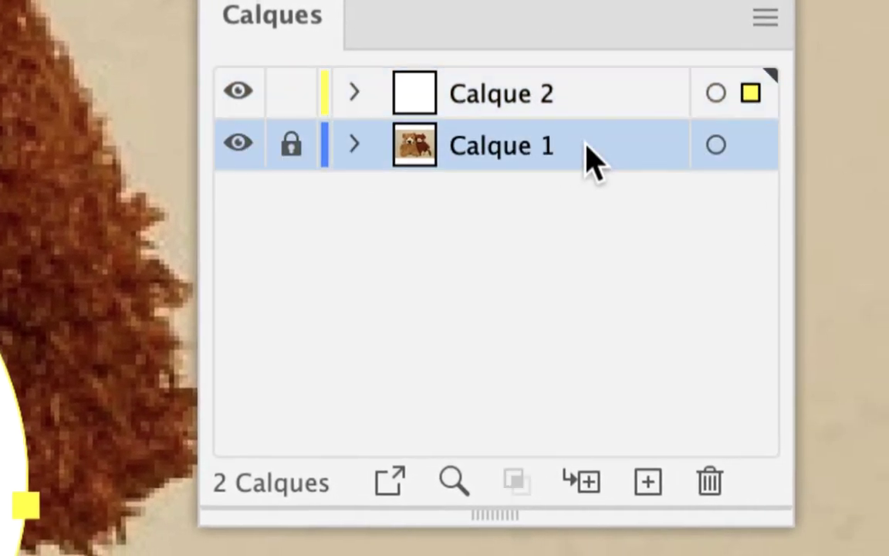
click(587, 147)
drag(590, 159, 585, 139)
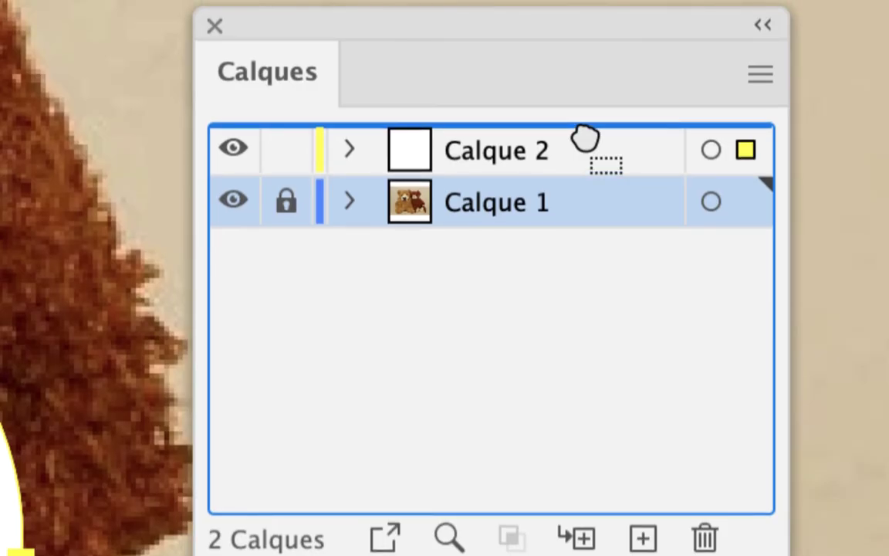
drag(584, 139, 582, 141)
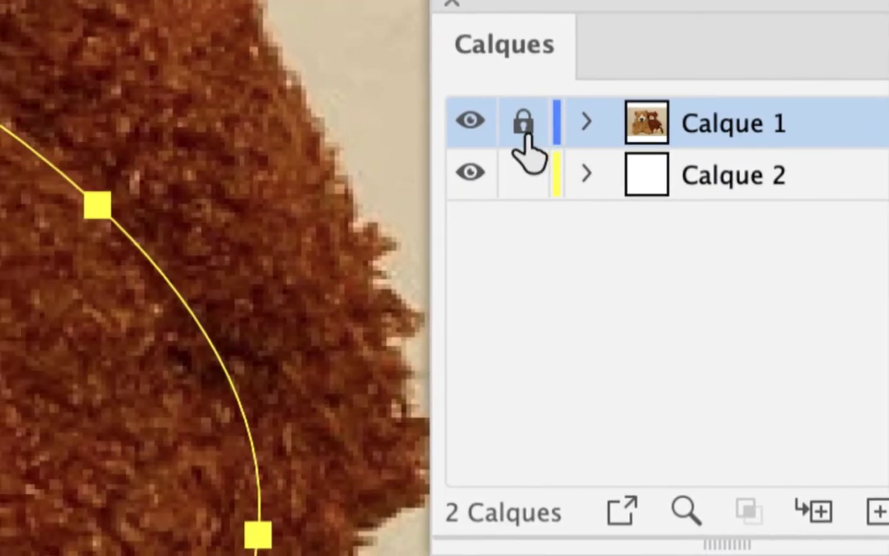
Step: Unlock Calque 1, expand it to show the linked photo, and zoom out to 66.67%
click(525, 131)
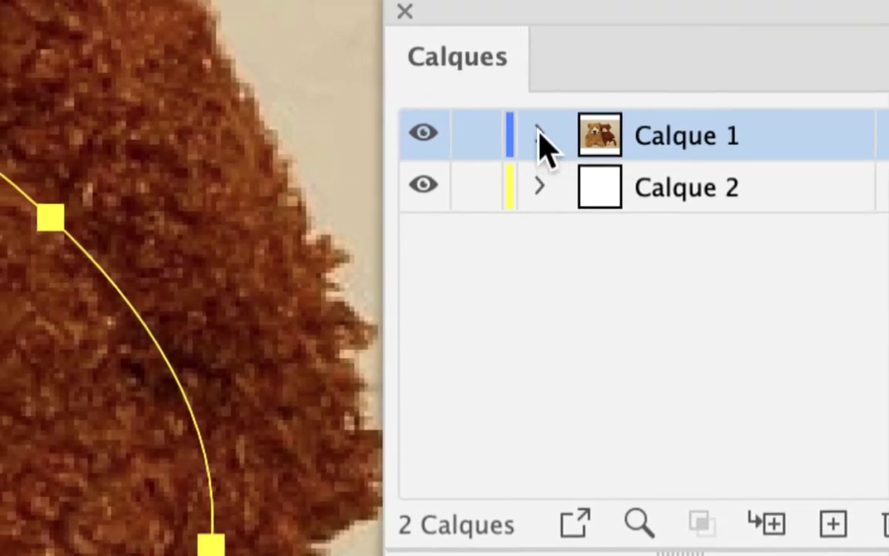
click(540, 128)
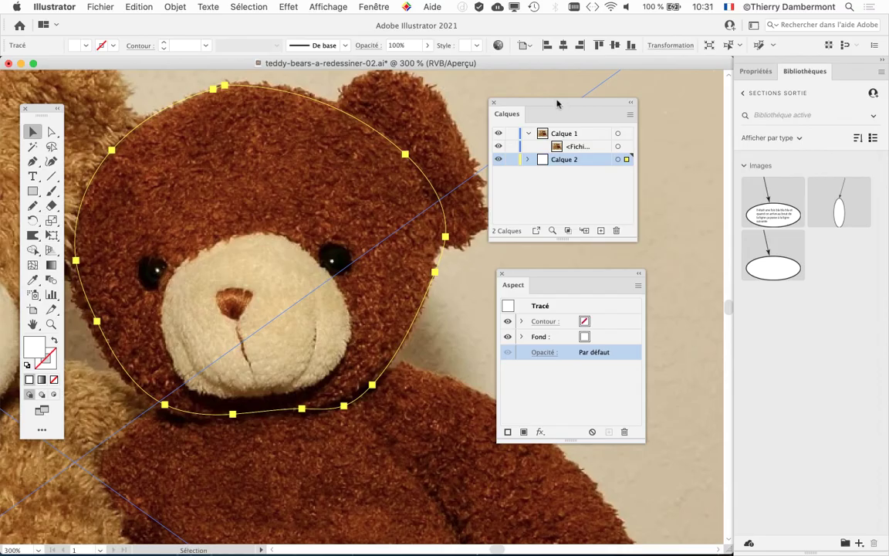
drag(557, 103, 695, 98)
scroll(379, 234, down, 5)
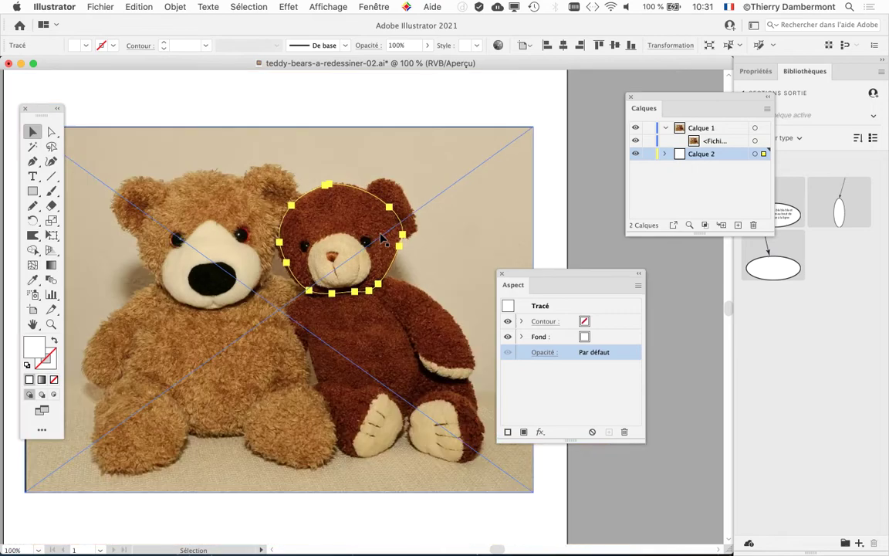
scroll(383, 241, down, 1)
drag(576, 284, 635, 299)
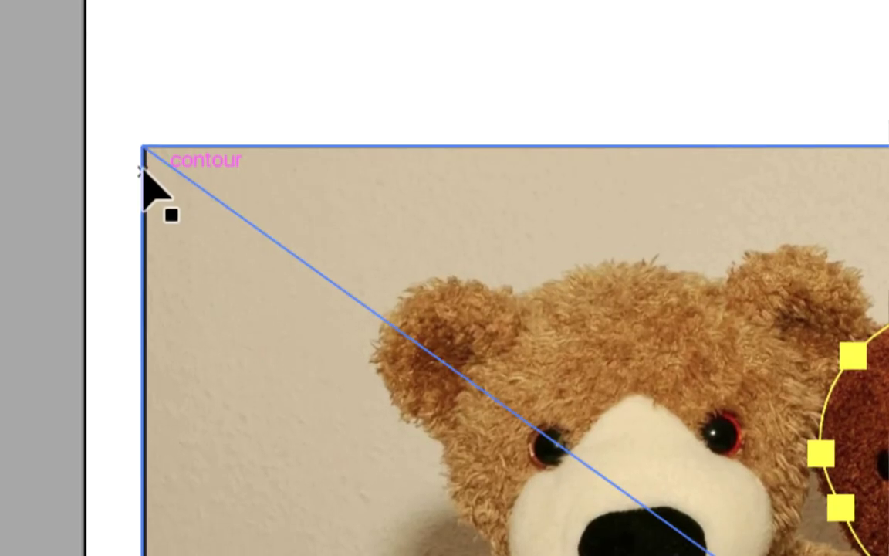
click(151, 176)
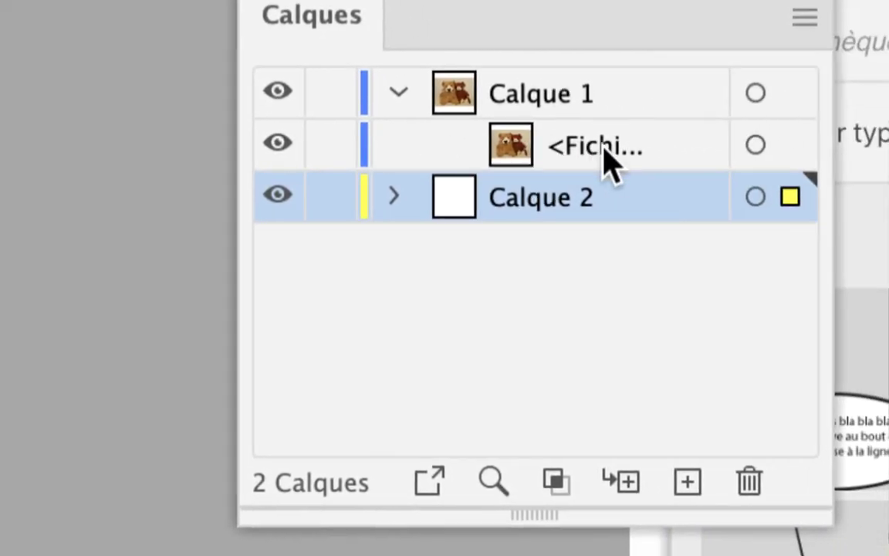
Step: Target the <Fichier lié> bear photo in Calque 1 and rearrange the Calques and Aspect panels
click(603, 147)
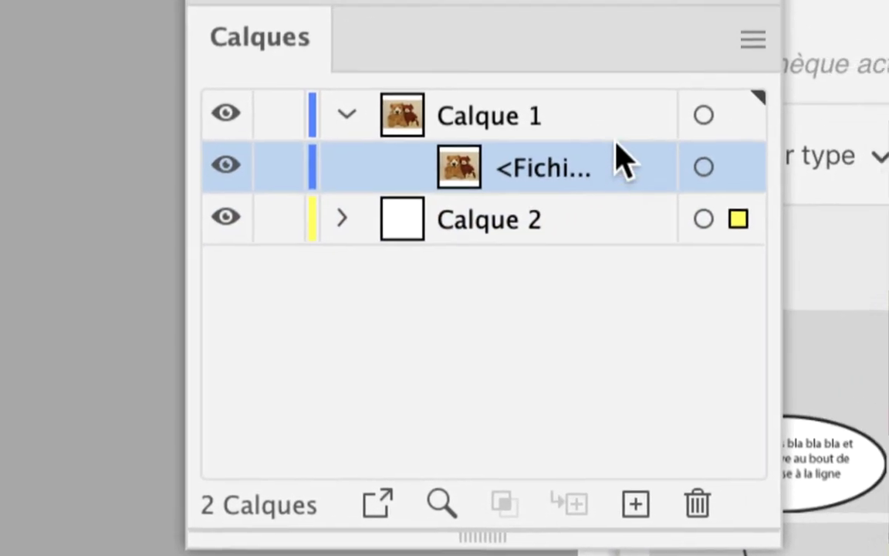
drag(618, 3, 210, 4)
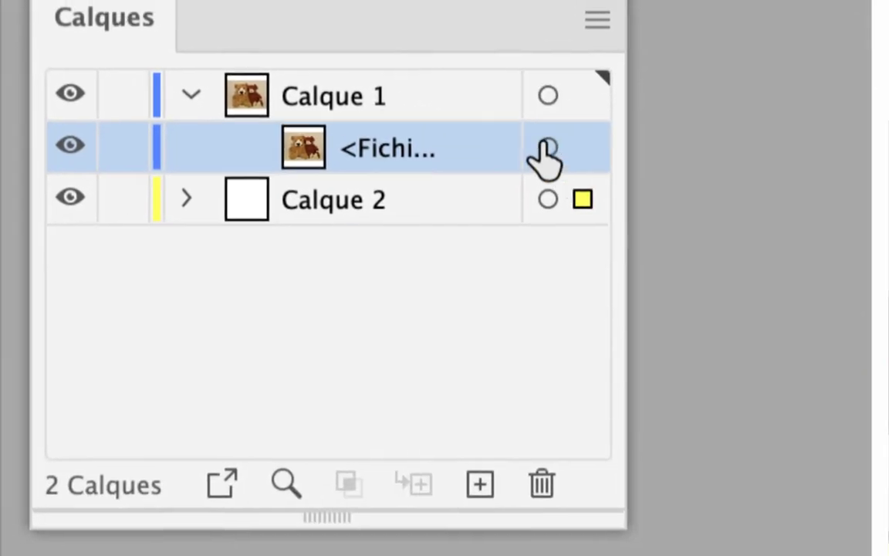
drag(625, 528, 645, 207)
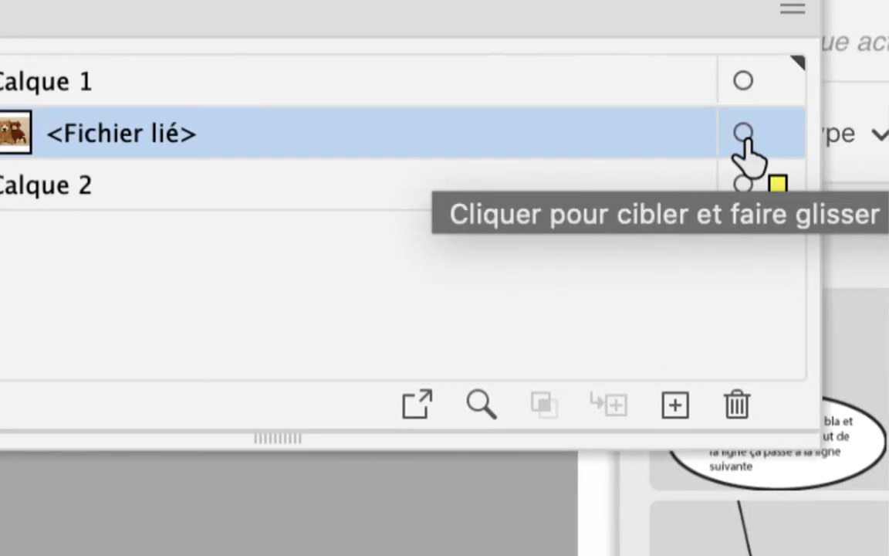
click(744, 135)
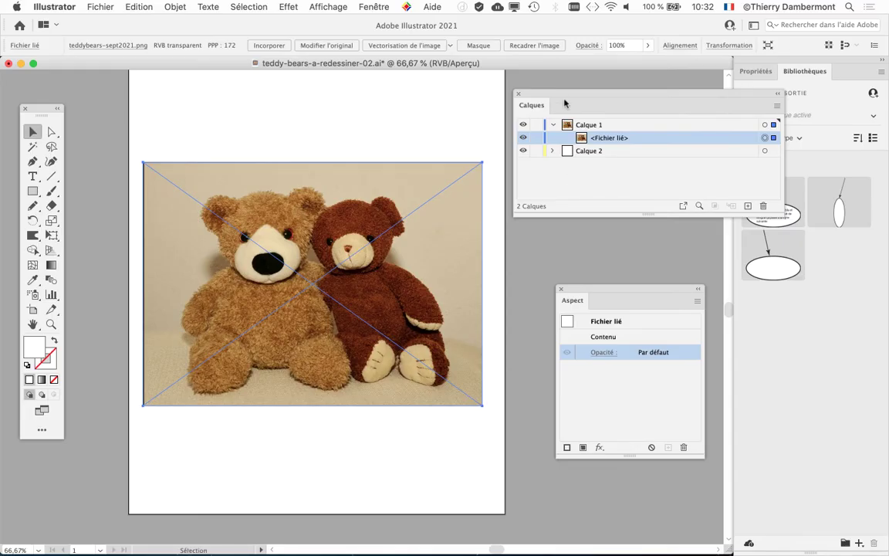
drag(564, 103, 154, 439)
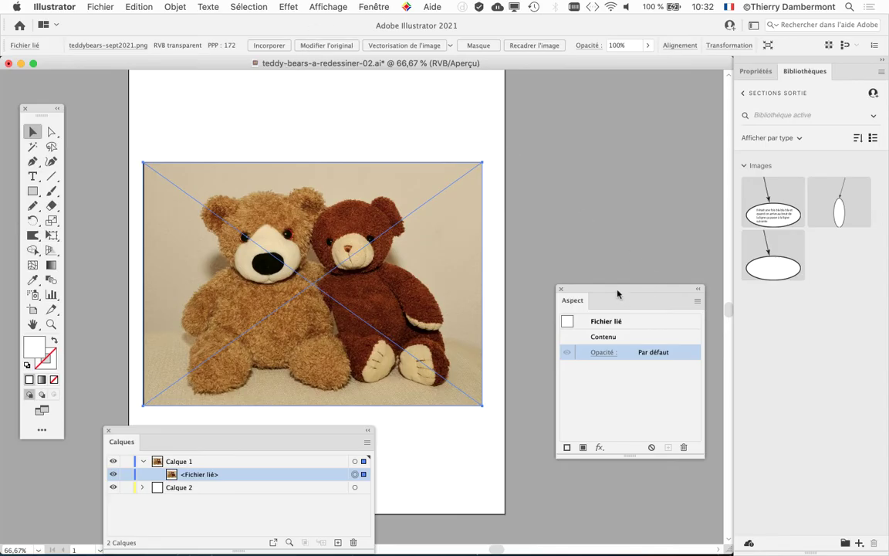
drag(618, 293, 559, 103)
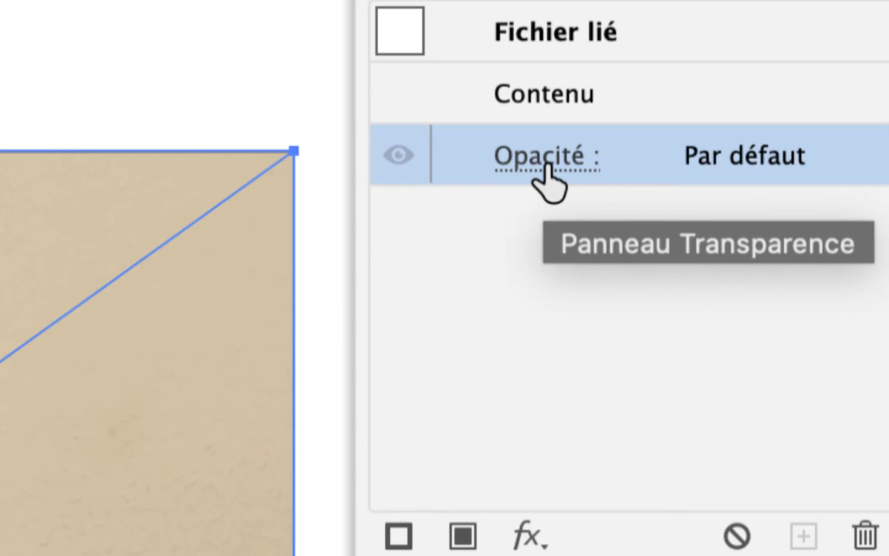
Step: Set the linked photo's opacity to 52% and reposition the Aspect and Calques panels
click(548, 173)
click(557, 195)
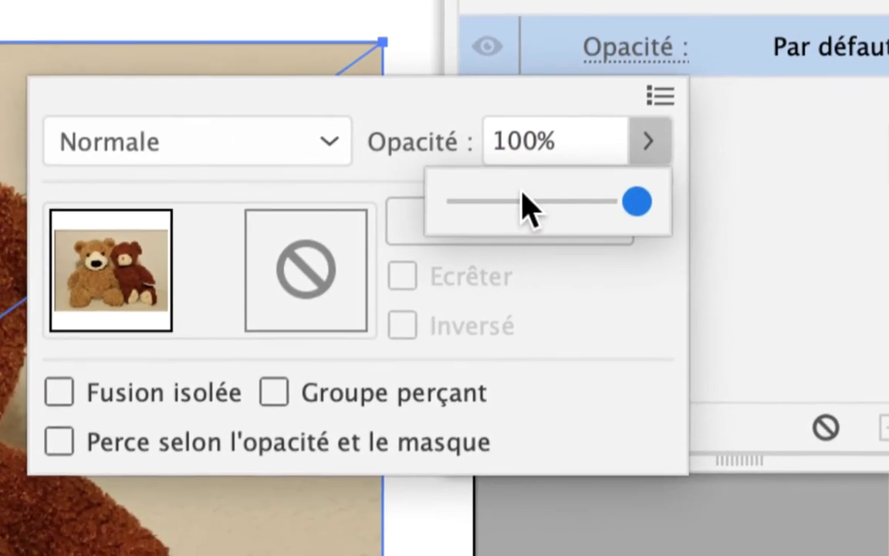
click(522, 201)
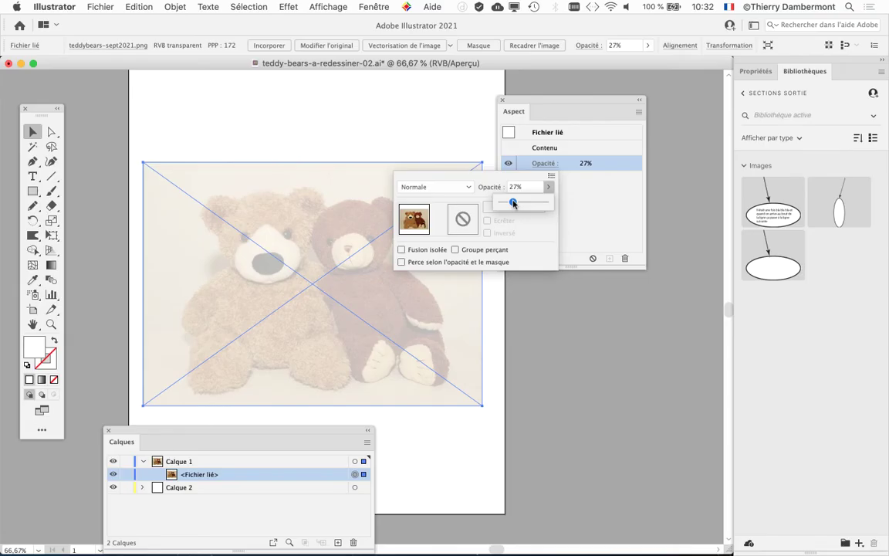
drag(523, 203, 524, 204)
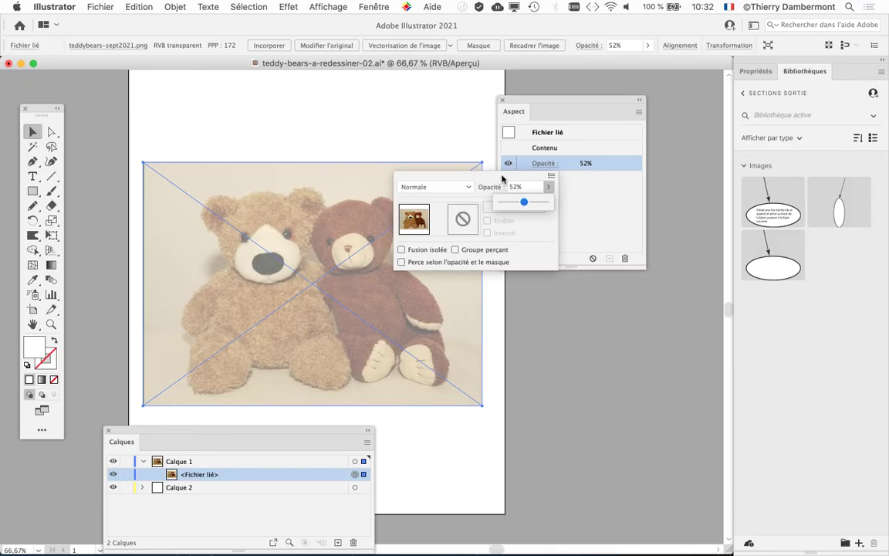
click(594, 194)
click(582, 196)
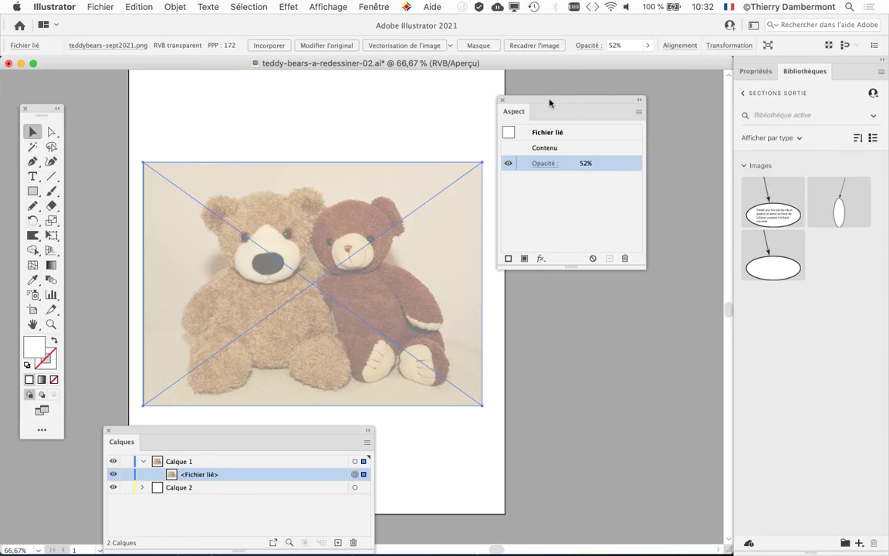
drag(549, 102, 614, 92)
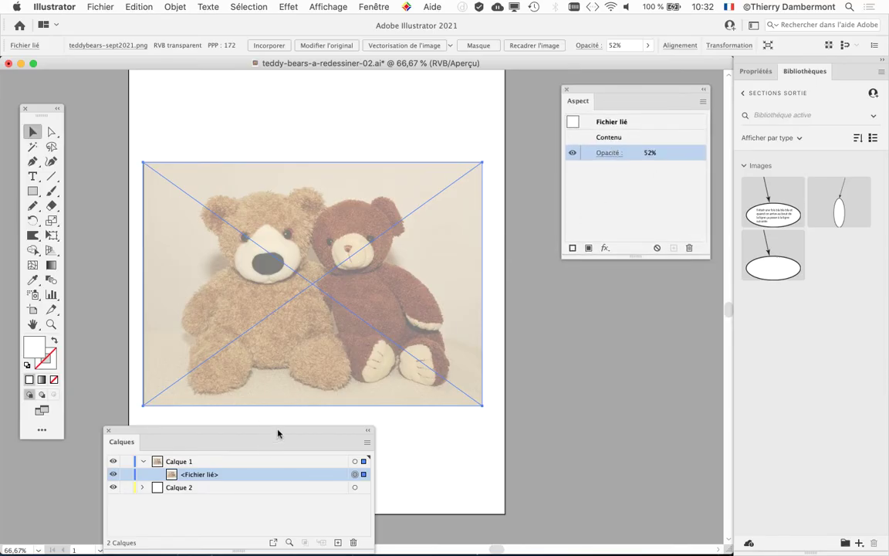
mouse_move(278, 434)
mouse_down()
mouse_move(661, 294)
mouse_move(669, 201)
mouse_up()
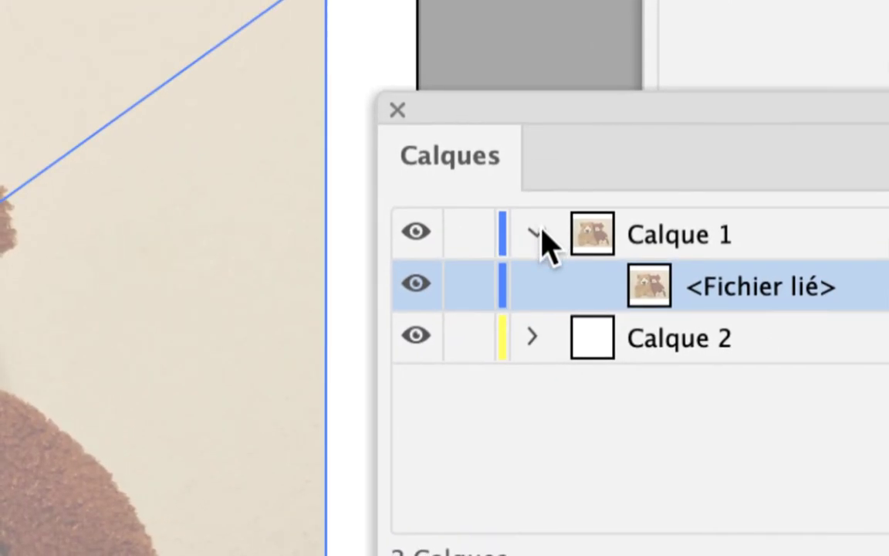
Step: Collapse and lock Calque 1, then target the <Tracé> head path on Calque 2
click(539, 217)
click(528, 236)
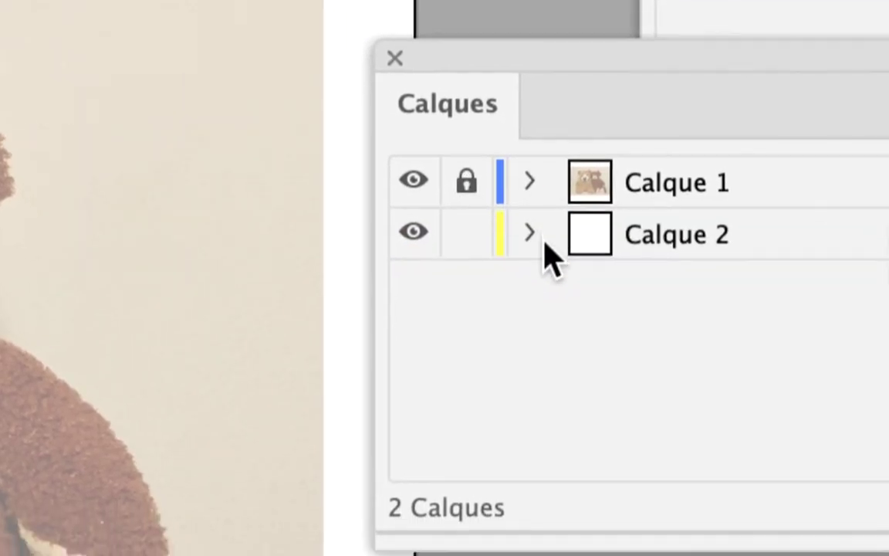
click(542, 240)
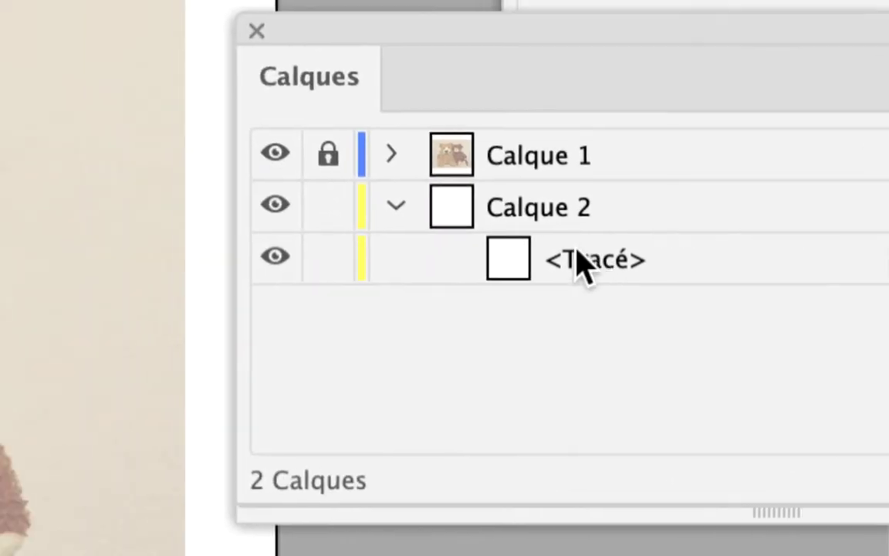
click(585, 261)
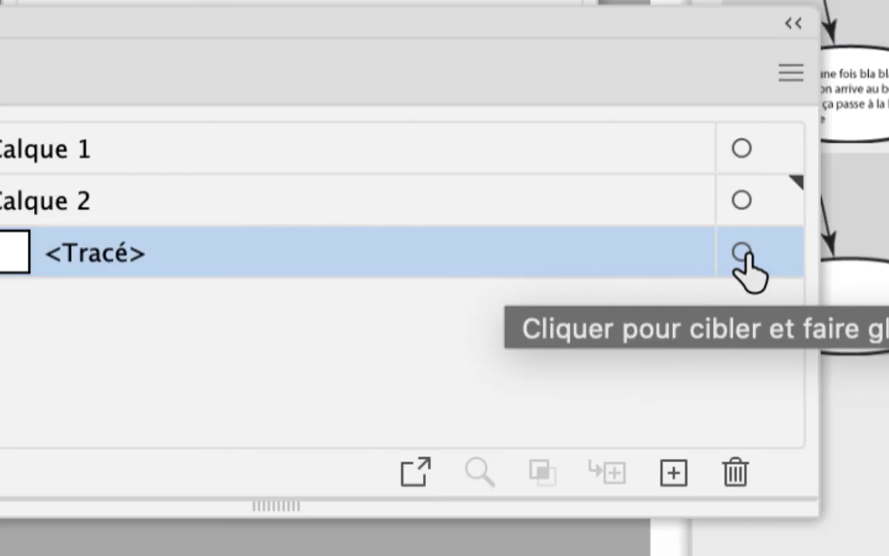
click(747, 256)
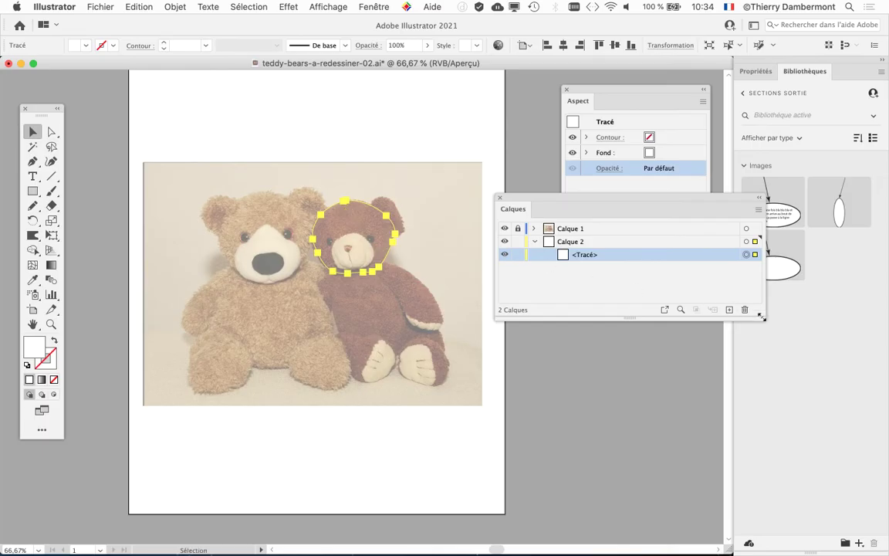
drag(763, 317, 661, 361)
mouse_move(591, 201)
mouse_down()
mouse_move(601, 290)
mouse_move(611, 287)
mouse_up()
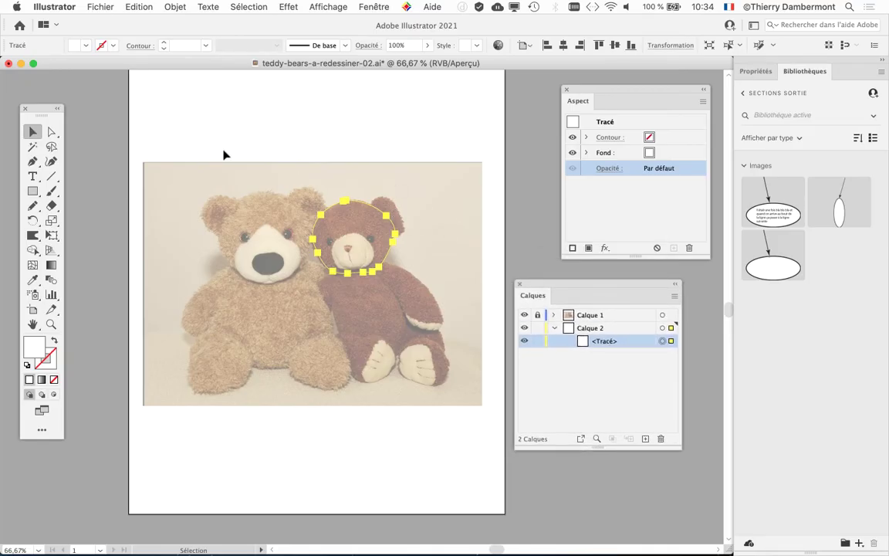
drag(39, 111, 70, 84)
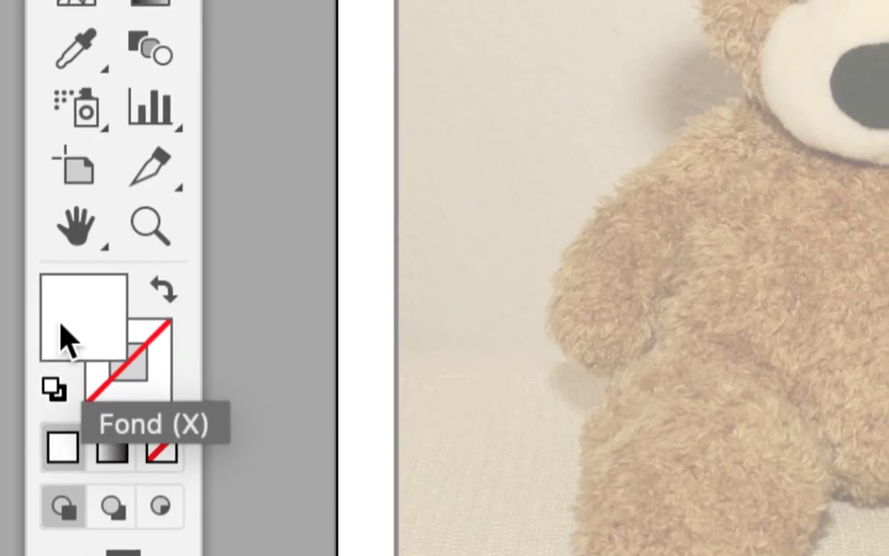
Step: Set the head path's fill to red B61331
double_click(62, 327)
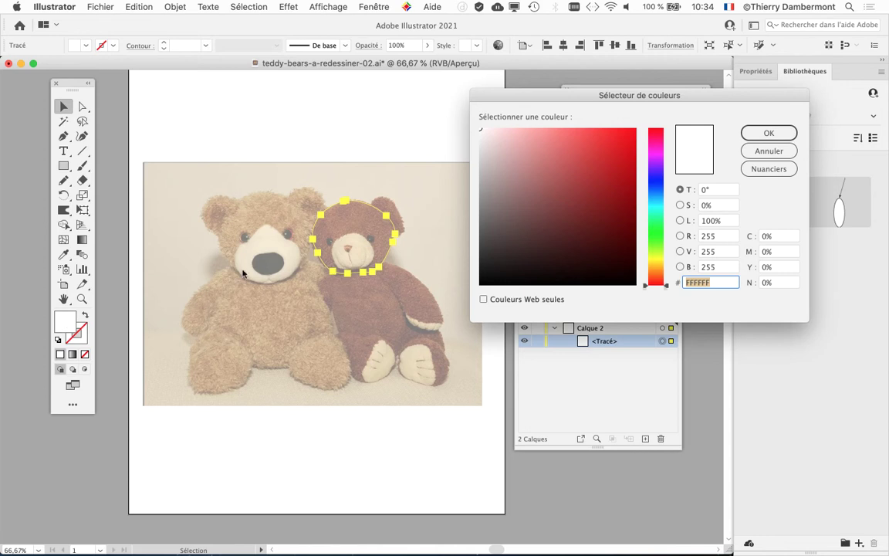
text(b61331)
click(768, 134)
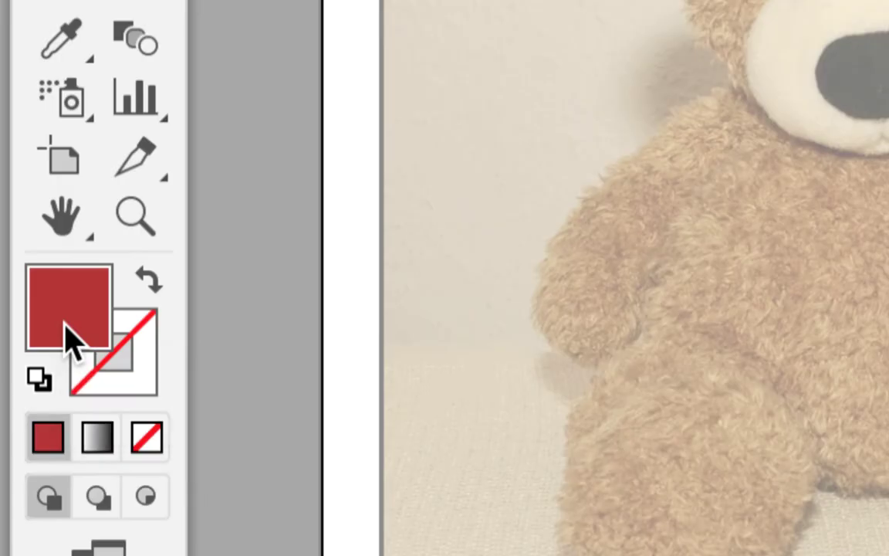
Step: Change the head path's fill to bright green (45D66E) in the Color Picker
double_click(65, 329)
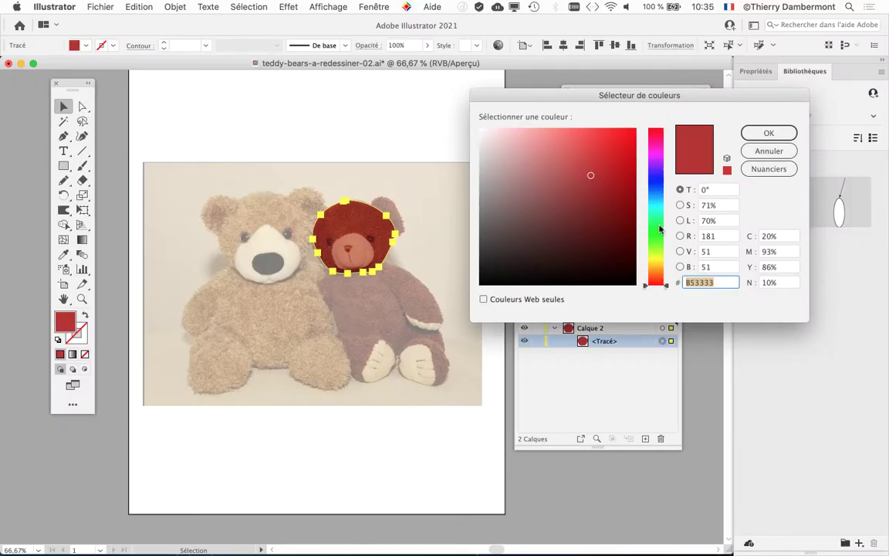
click(660, 225)
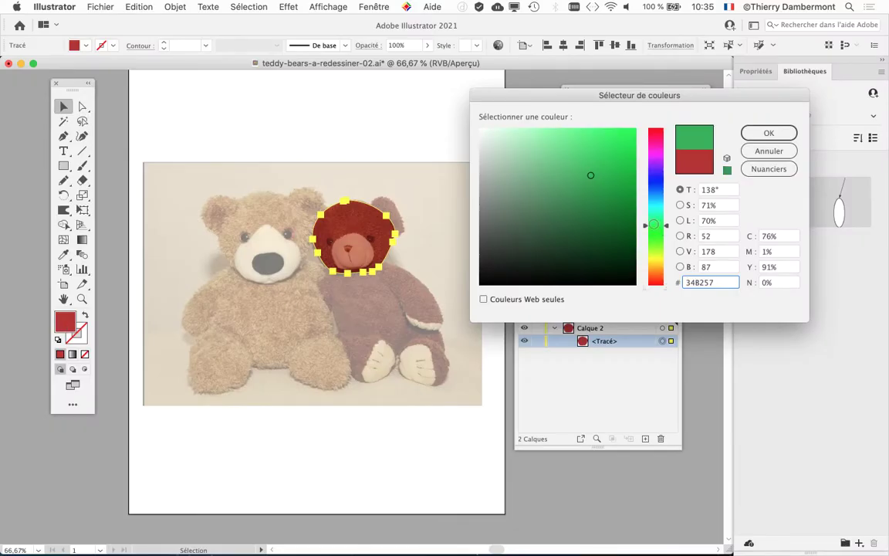
click(586, 153)
click(768, 134)
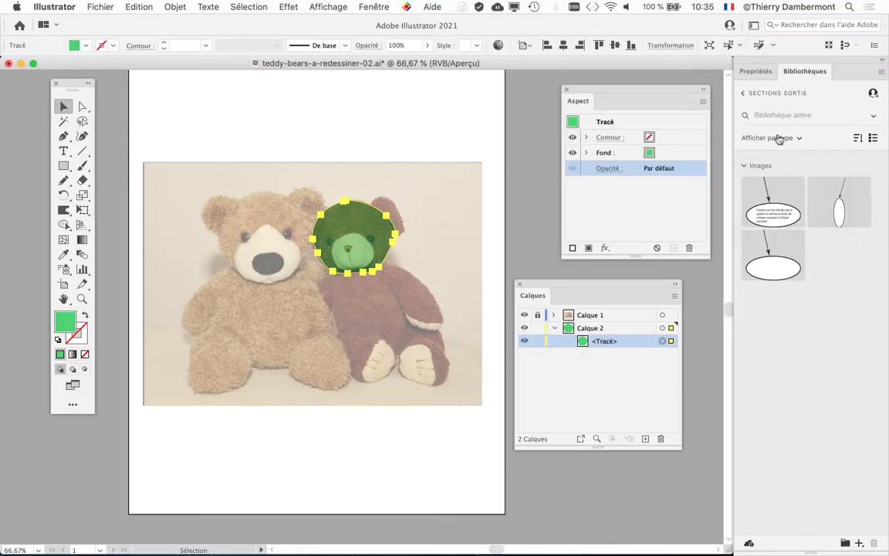
Step: Change the bear-head path's fill from green to a bright magenta at hue 307°
double_click(68, 325)
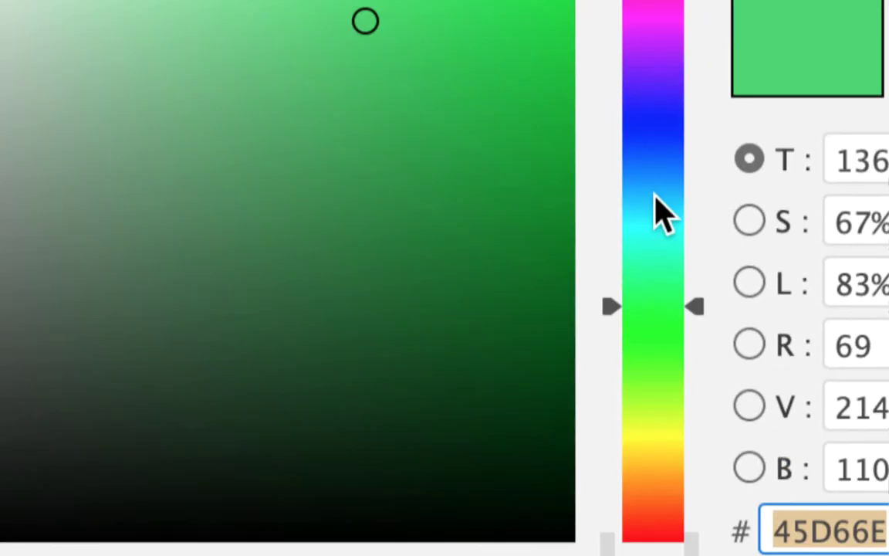
click(654, 2)
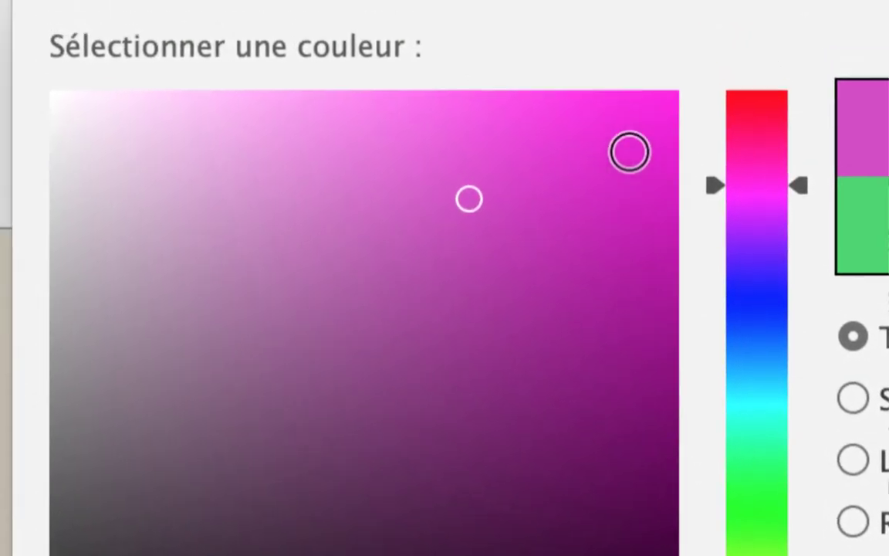
click(630, 151)
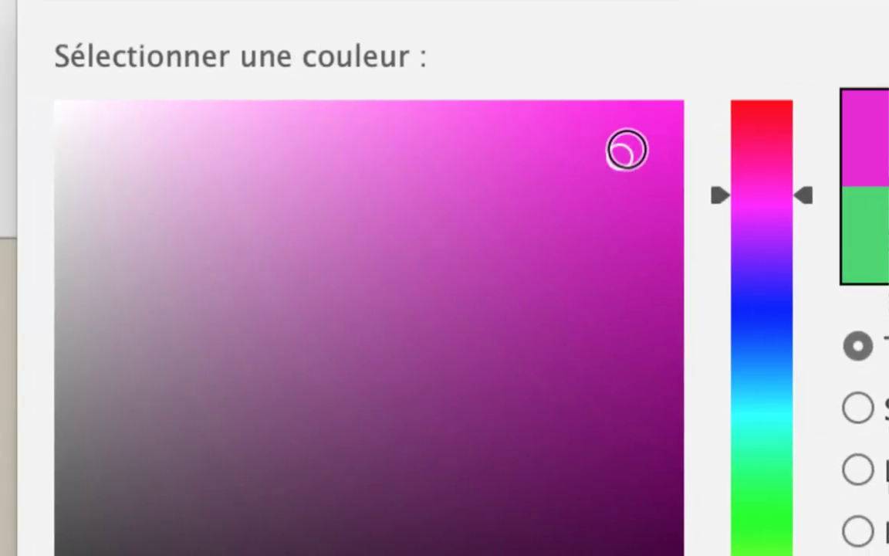
click(524, 160)
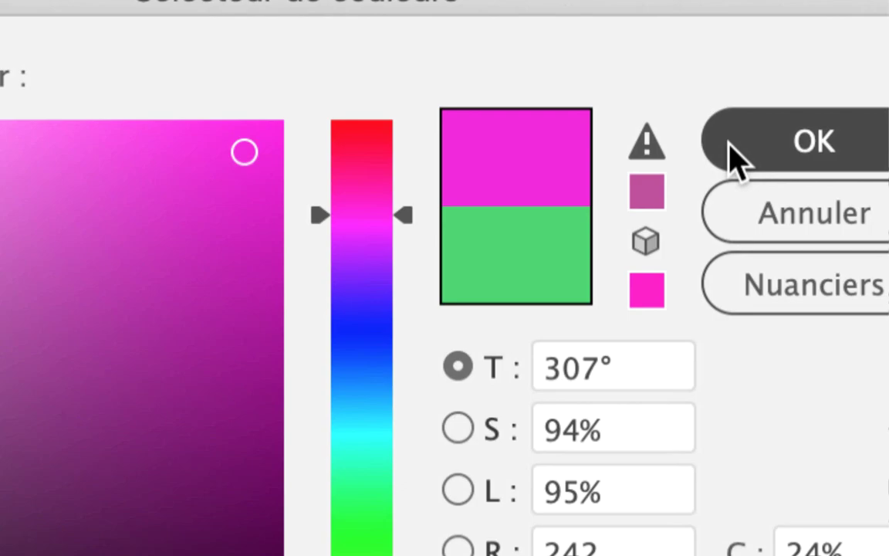
click(734, 155)
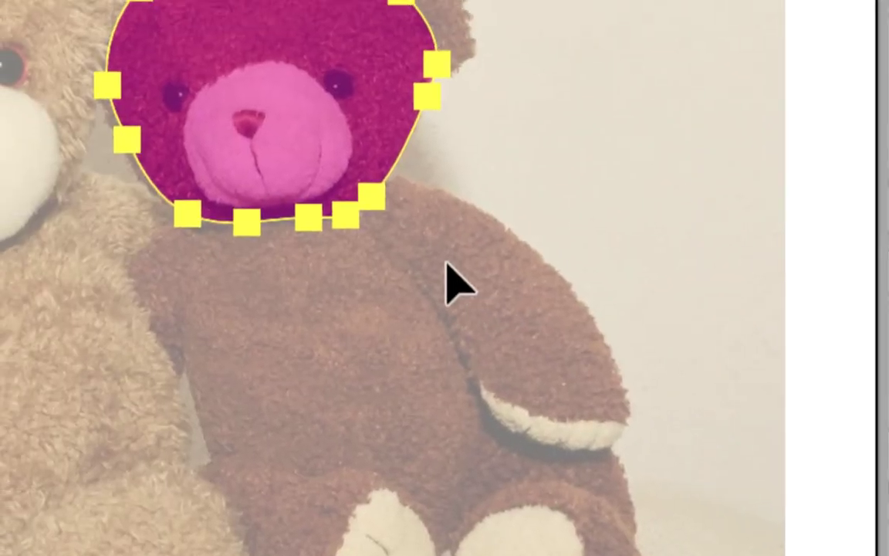
Step: Deselect the magenta head path to judge its fill, and nudge the Tools panel
key(Escape)
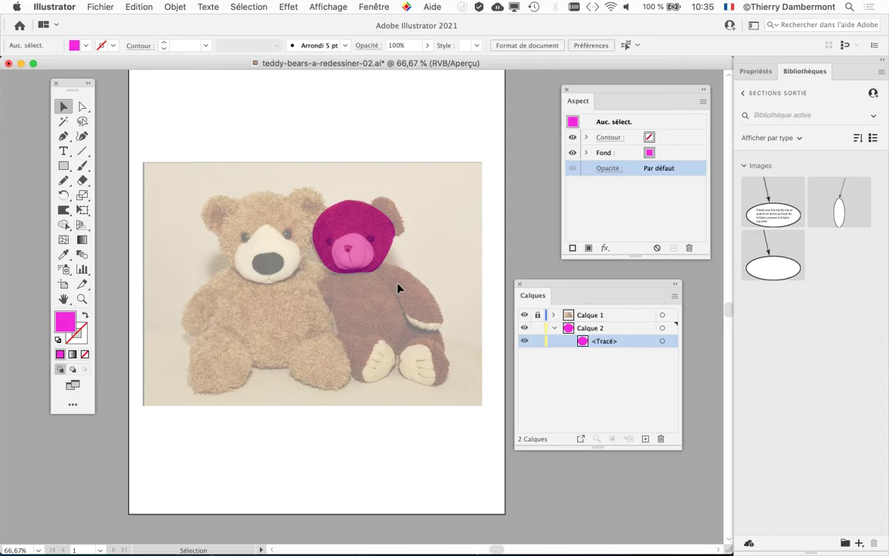
drag(78, 85, 80, 88)
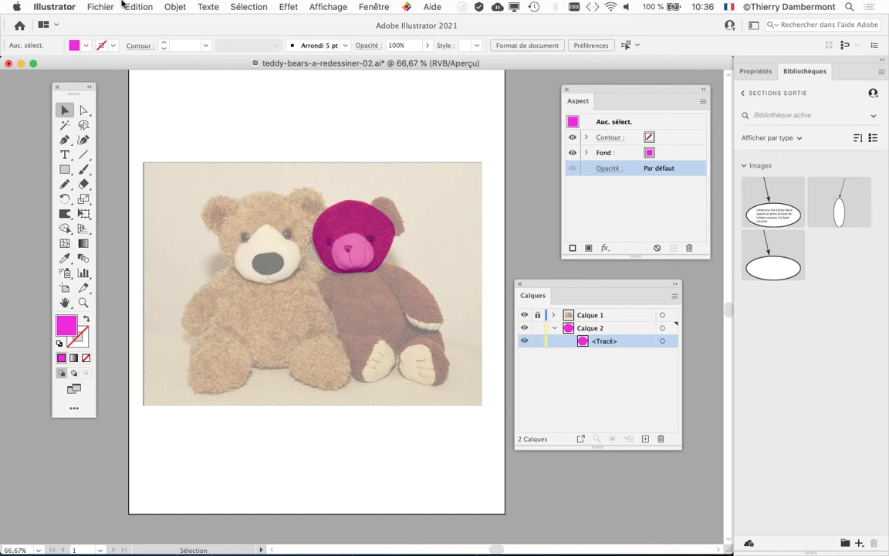
Step: Open the Nuancier panel, enlarge it to show every swatch, and park it top right
click(360, 6)
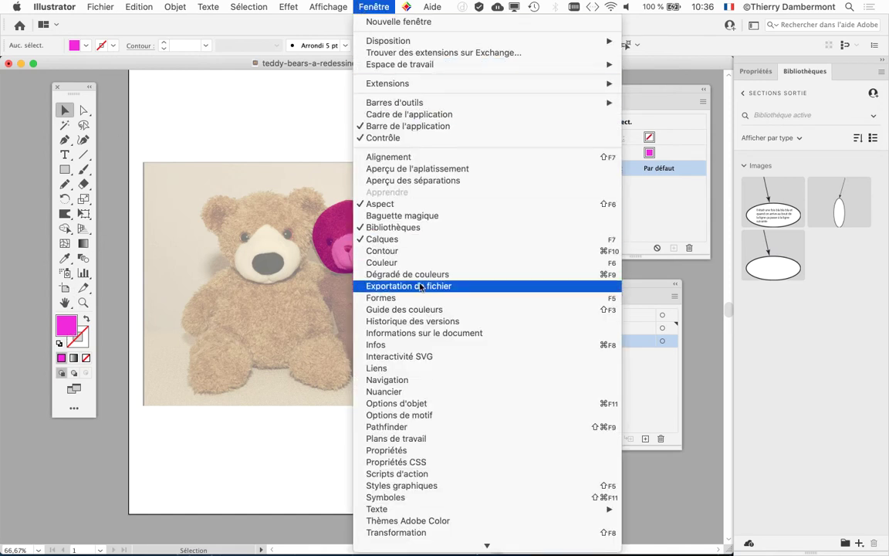
click(432, 392)
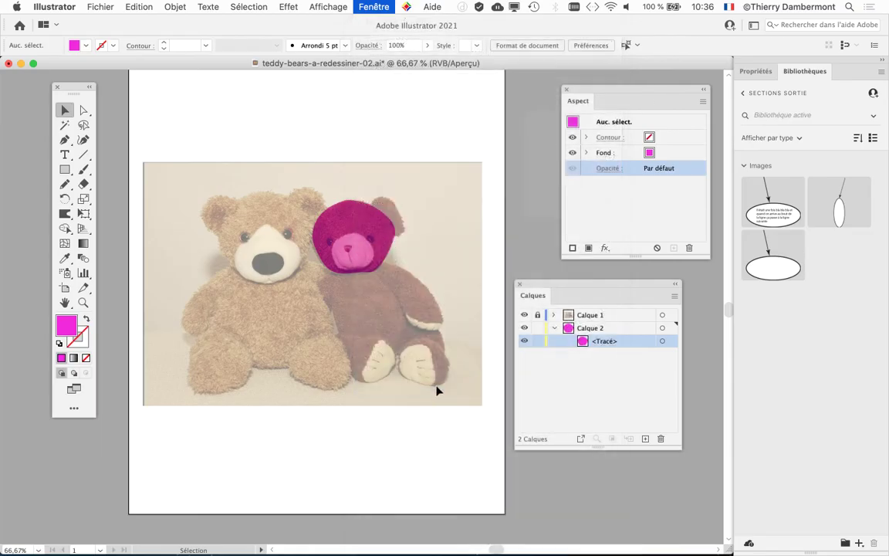
drag(569, 120, 374, 74)
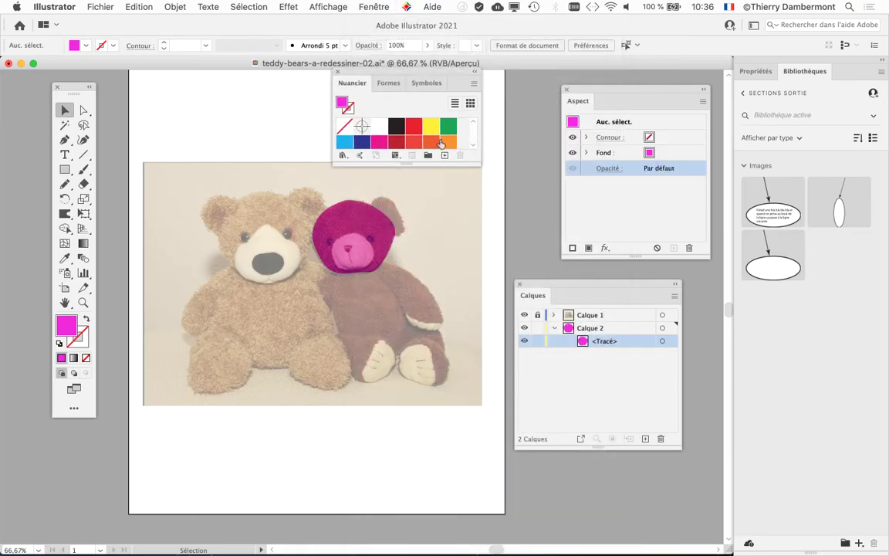
drag(482, 166, 489, 325)
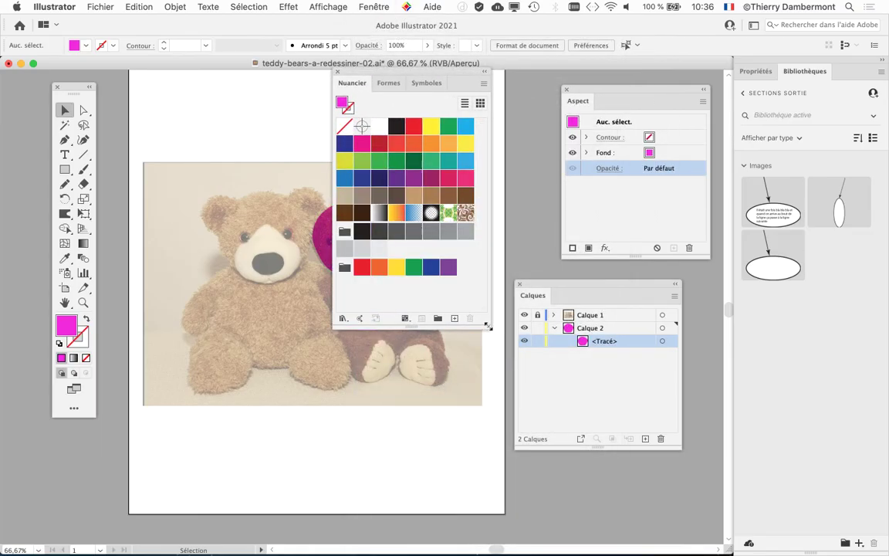
drag(364, 74, 367, 101)
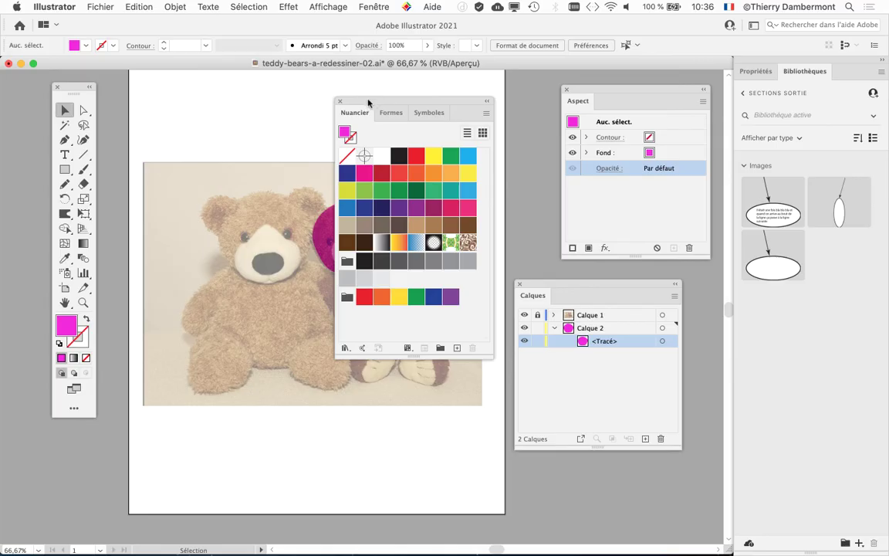
mouse_move(369, 101)
mouse_down()
mouse_move(560, 89)
mouse_move(621, 35)
mouse_move(685, 23)
mouse_move(680, 19)
mouse_up()
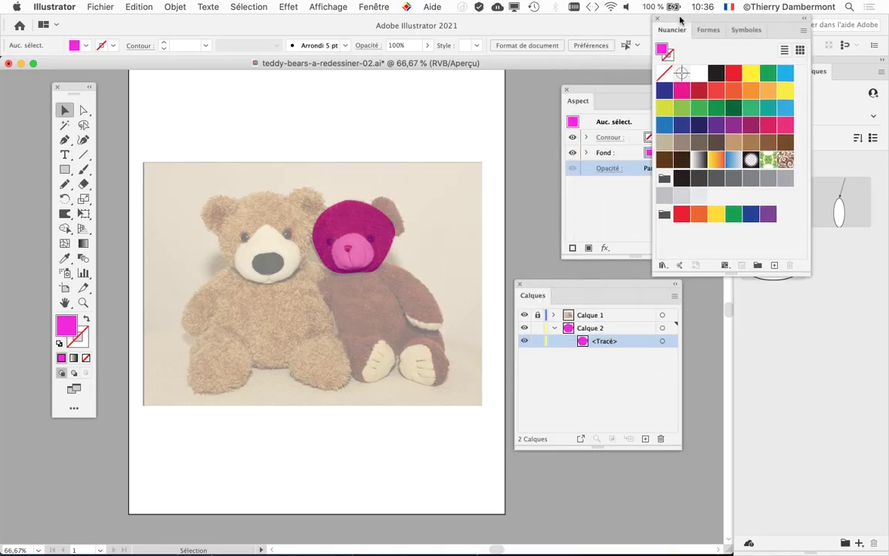
click(87, 5)
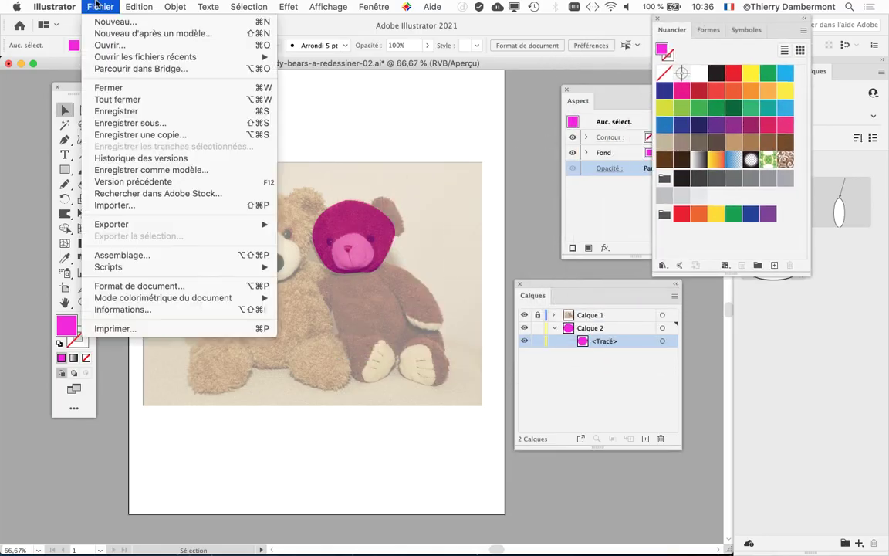
Step: Save the document as a copy, changing the file name's 02 to 03 (teddy-bears-a-redessiner-03.ai)
click(145, 124)
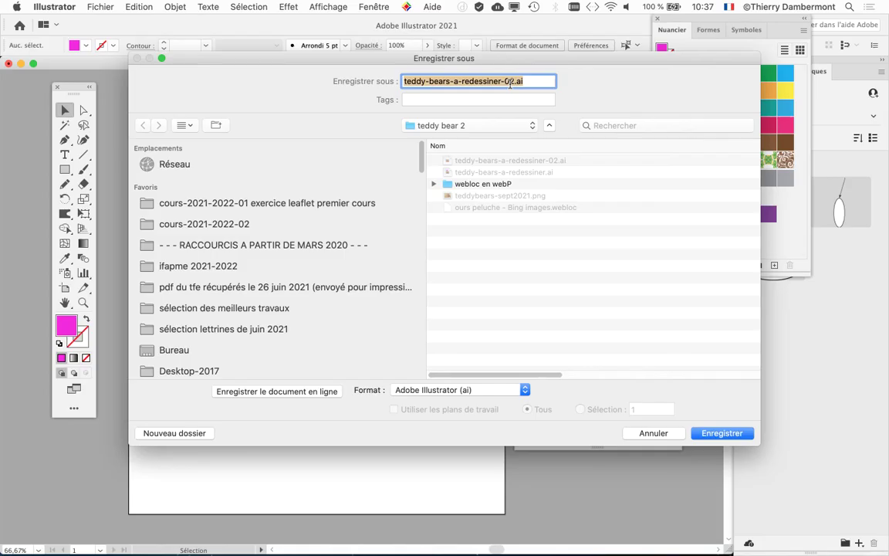
click(653, 430)
click(105, 6)
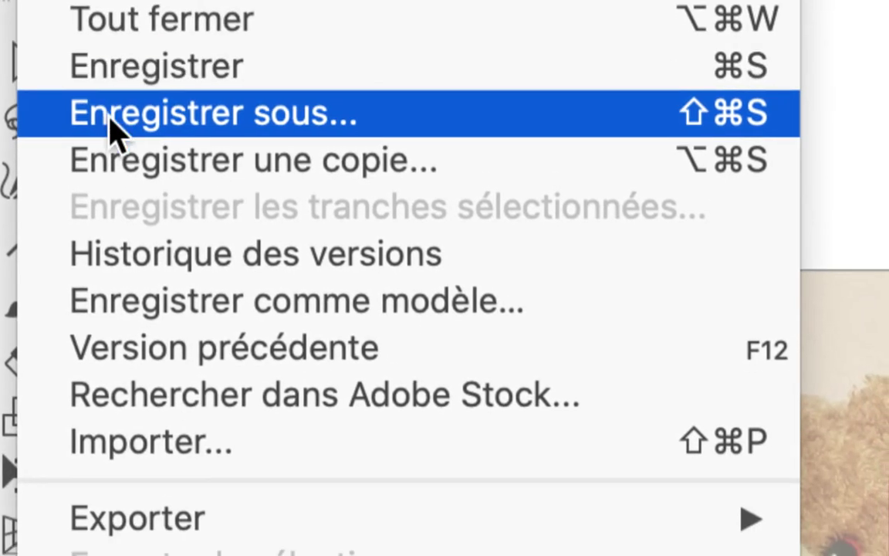
click(110, 130)
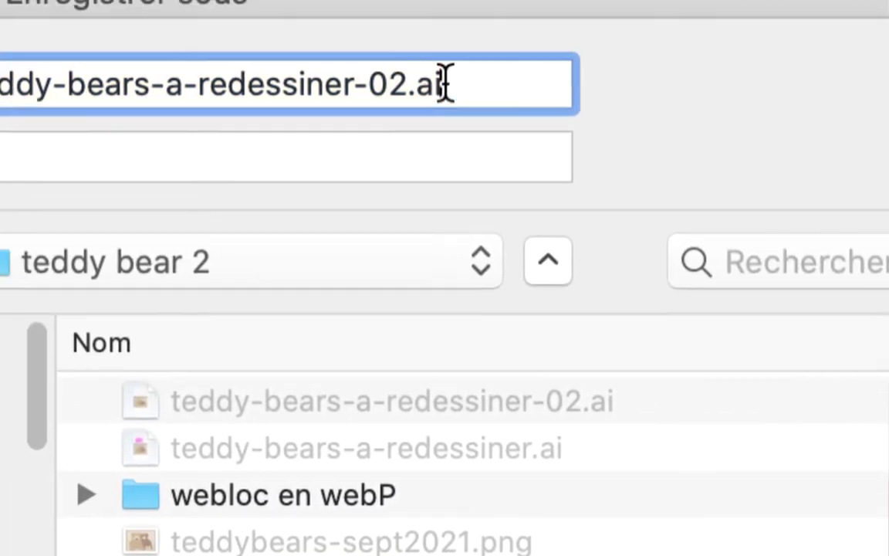
drag(429, 86, 446, 86)
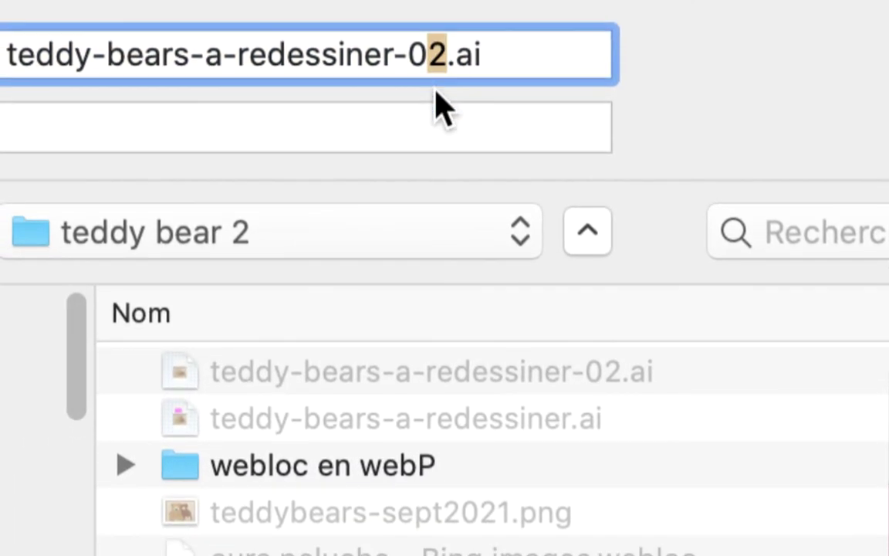
text(3)
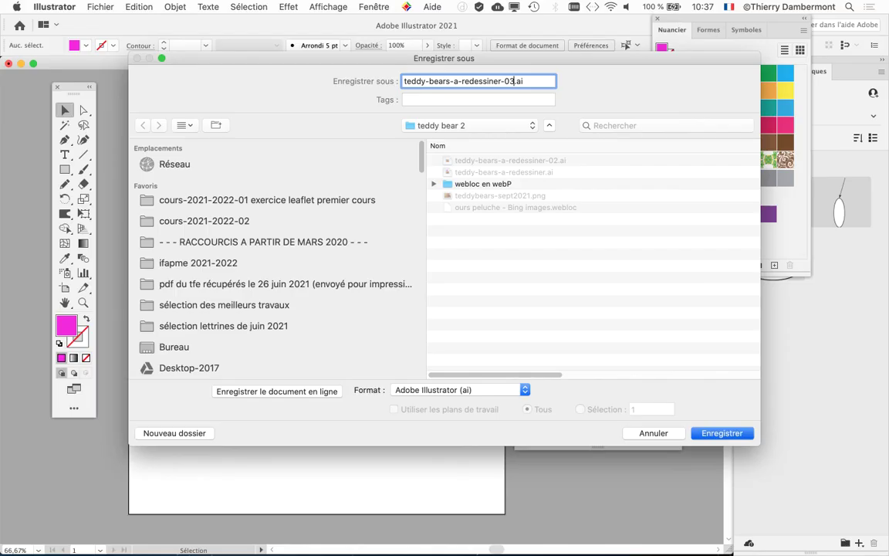
key(Return)
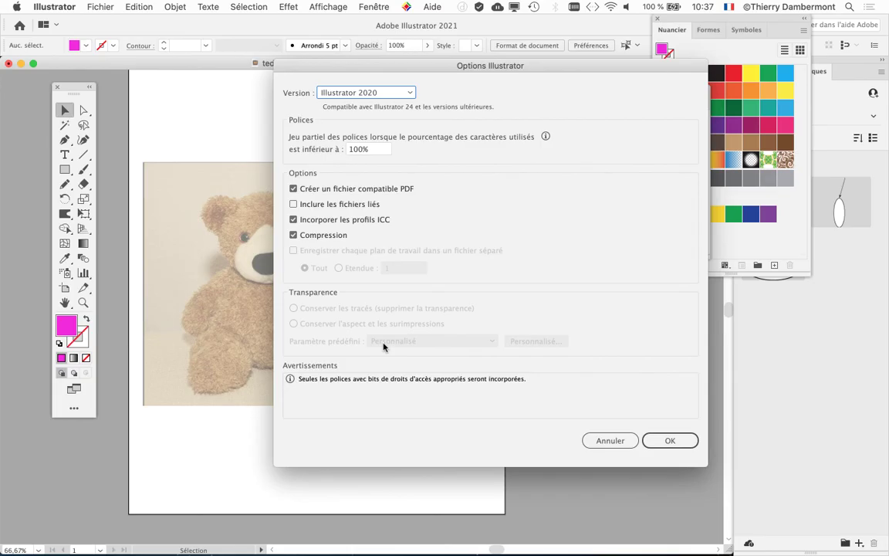
Step: Accept the Illustrator 2020 version in the Options Illustrator dialog
click(673, 440)
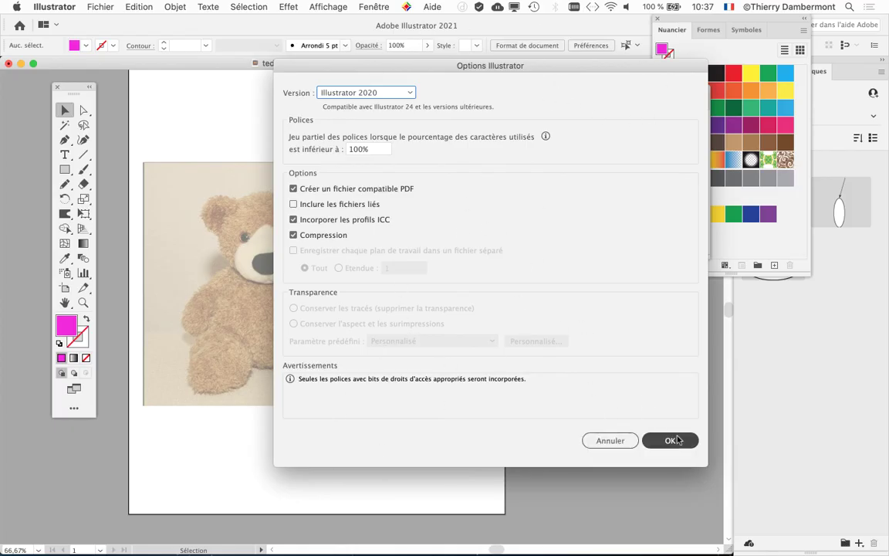